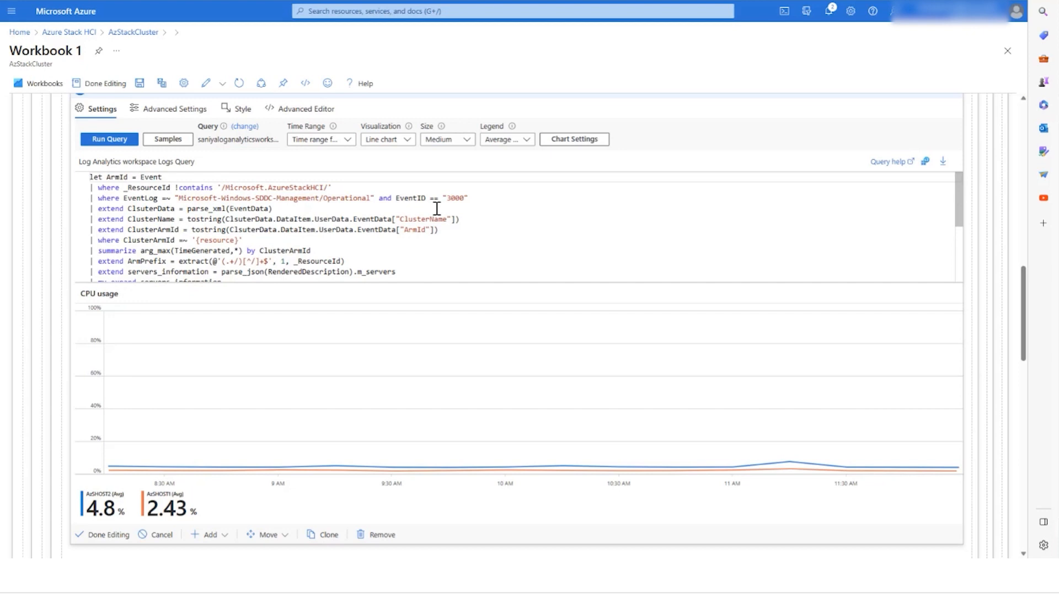
Step: Open the Windows Event Logs data source of the AzureStackHCI-testsaniyadcr data collection rule
left_click(408, 141)
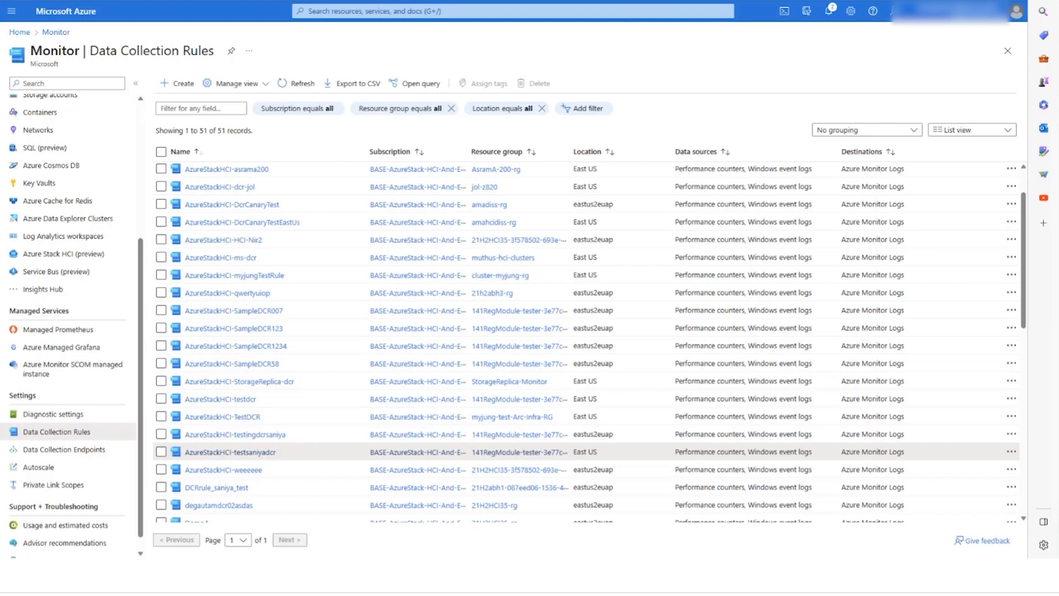
left_click(225, 458)
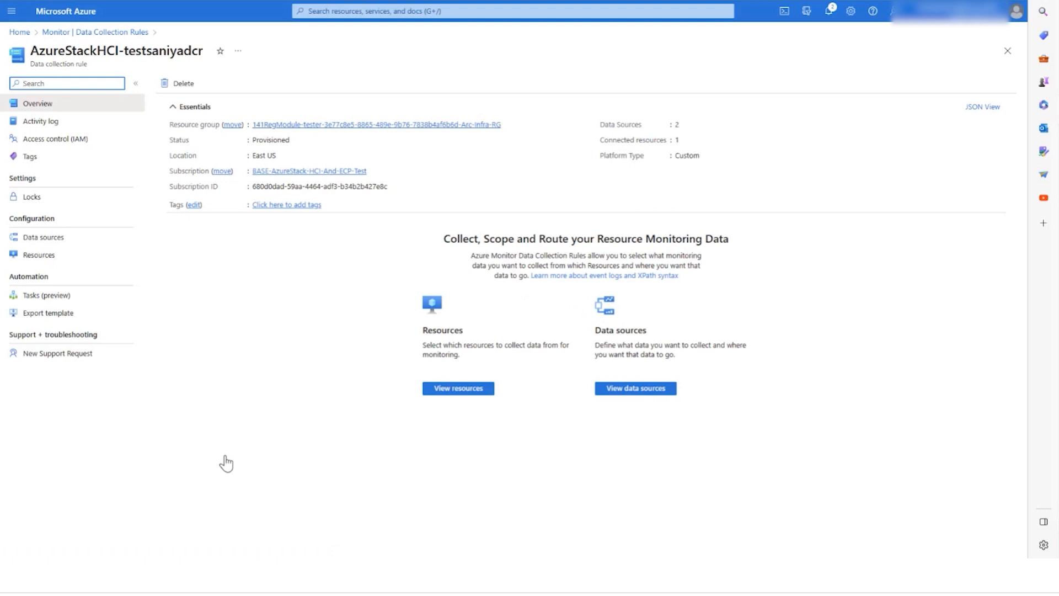
left_click(70, 244)
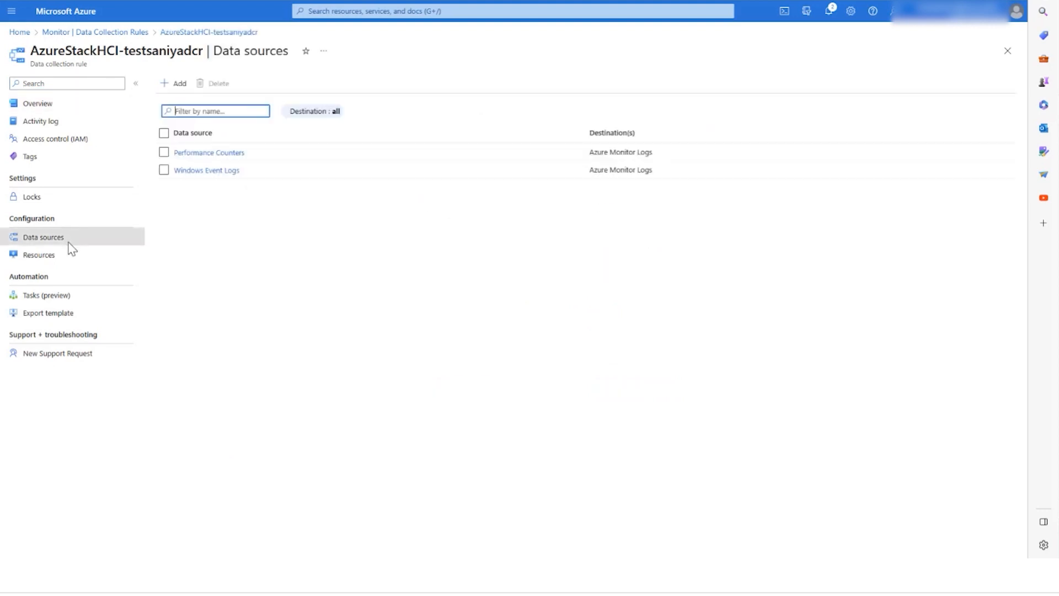
left_click(223, 171)
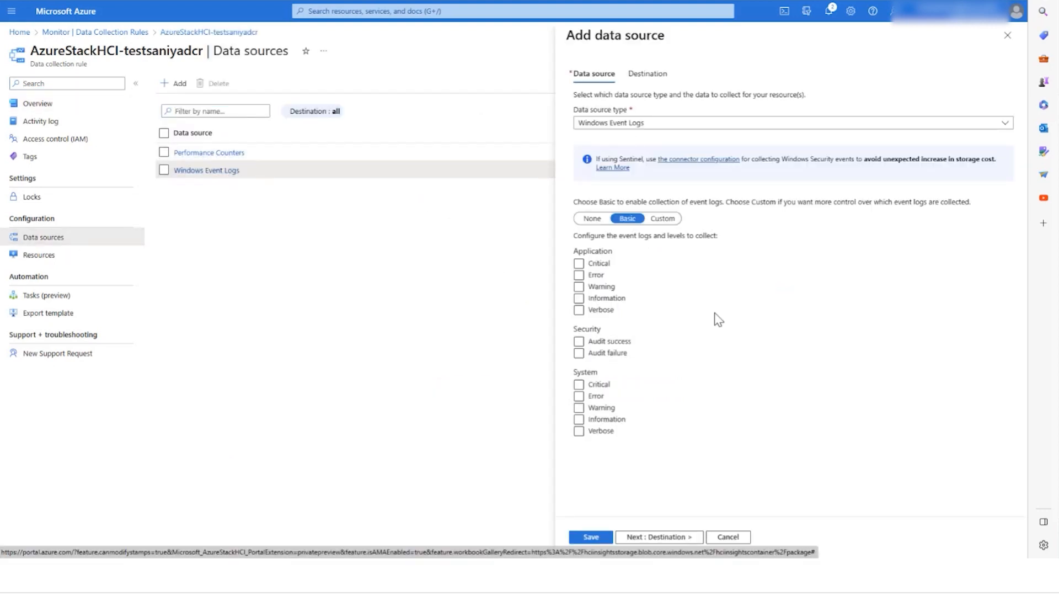
Step: Switch event log collection to Custom, paste the Microsoft-Windows-FailoverClustering/Diagnostic XPath query, and save the data source
left_click(662, 218)
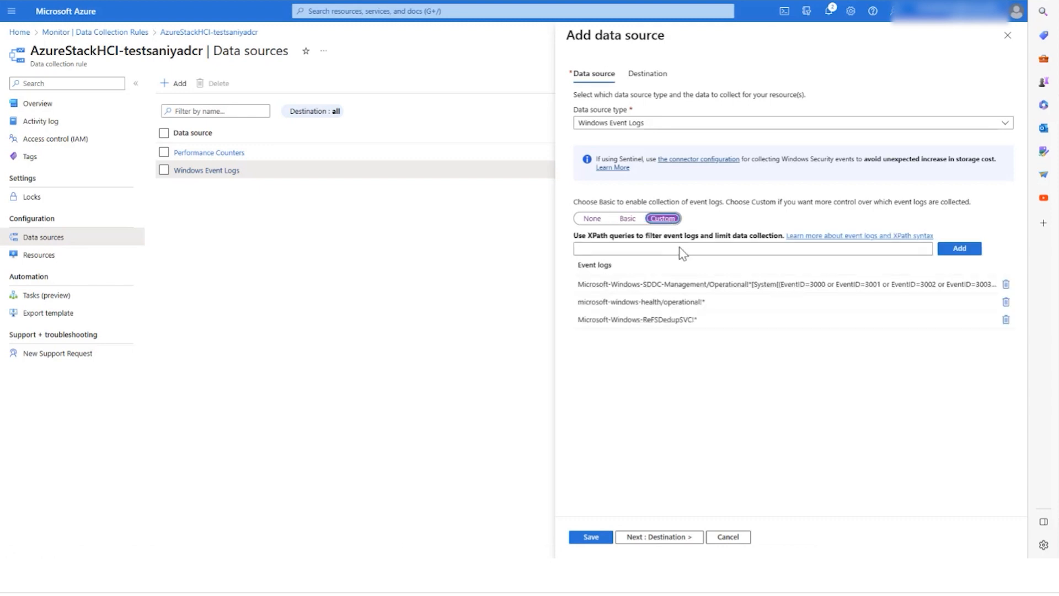
left_click(682, 252)
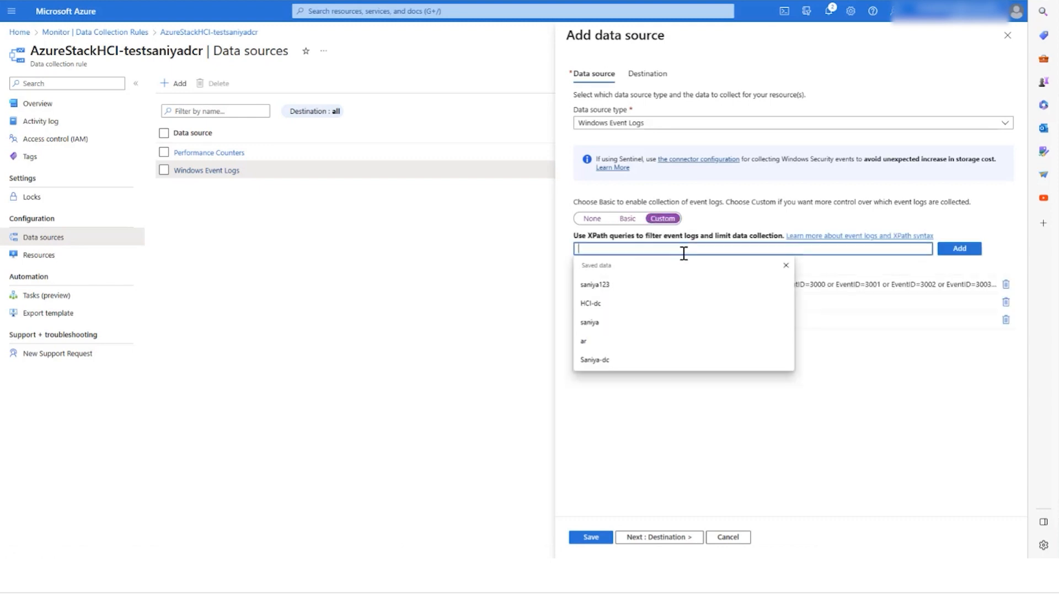
type("Microsoft-Windows-FailoverClustering/Diagnostic")
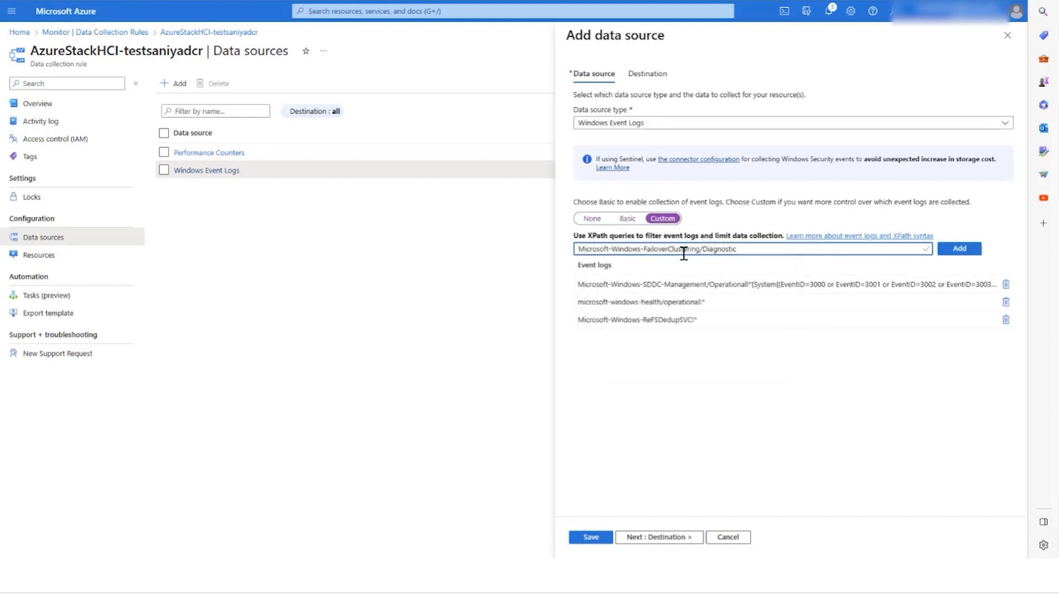
left_click(640, 537)
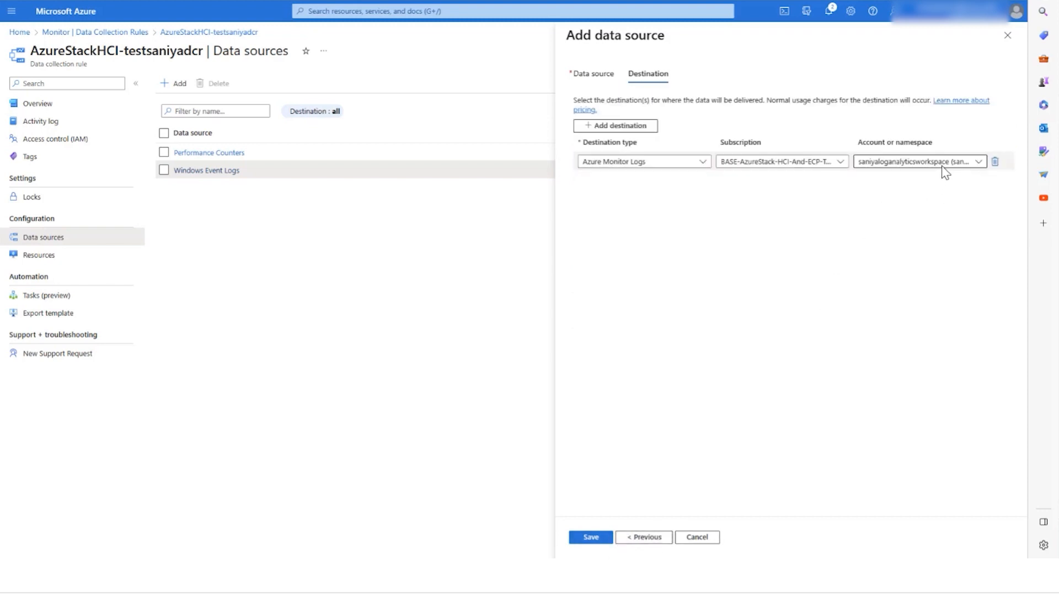
left_click(591, 538)
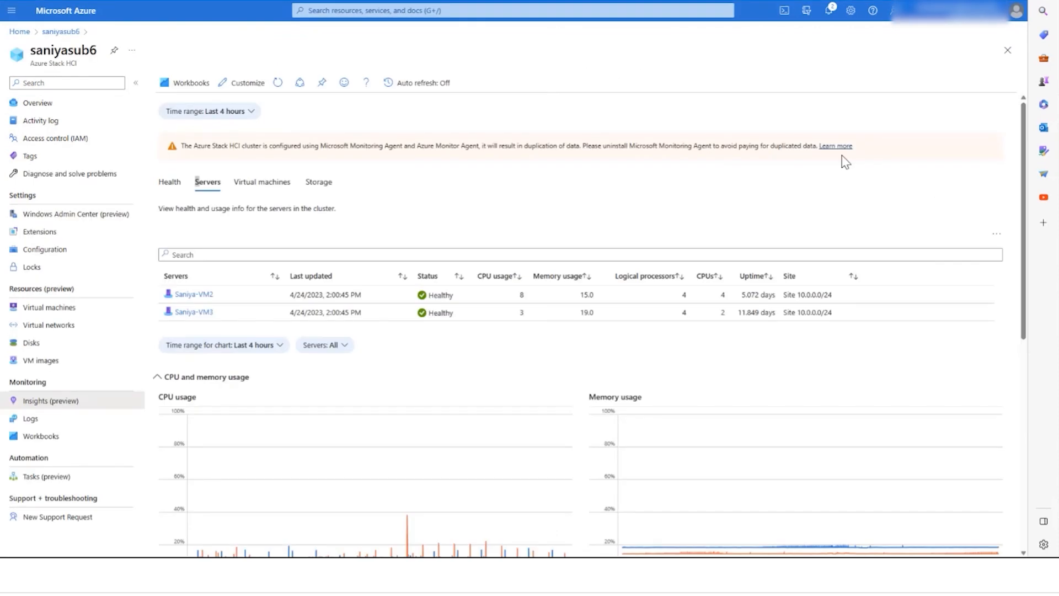
Step: Customize the cluster's Insights workbook and open the CPU usage chart's query for editing
left_click(241, 85)
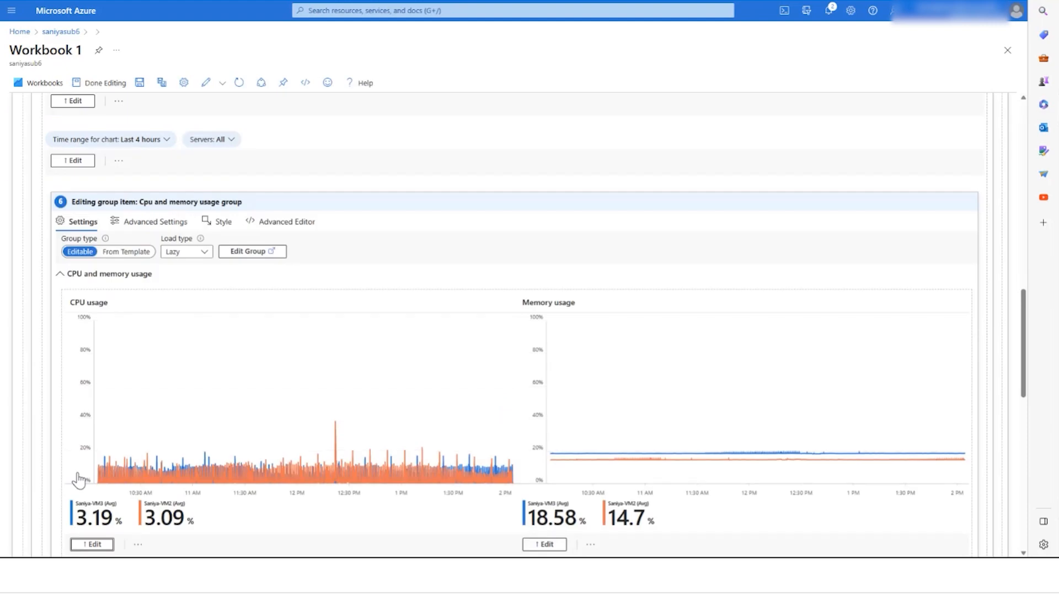
scroll(83, 468, "down", 3)
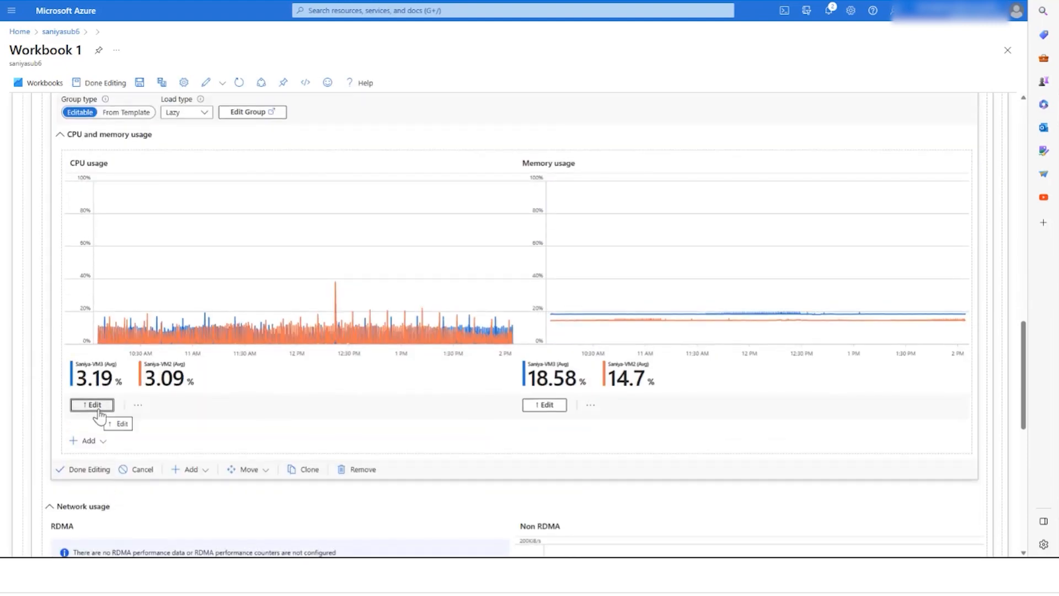
left_click(97, 407)
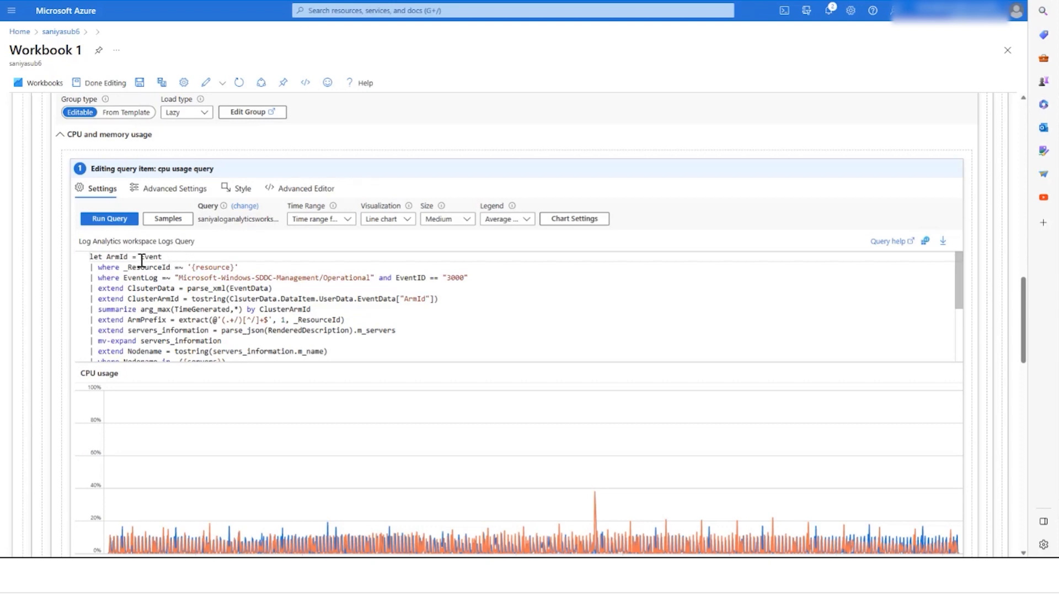
Step: Trim the query to its Event filter and replace the event log name with Microsoft-Windows-FailoverClustering/Diagnostic
left_click_drag(141, 260, 90, 261)
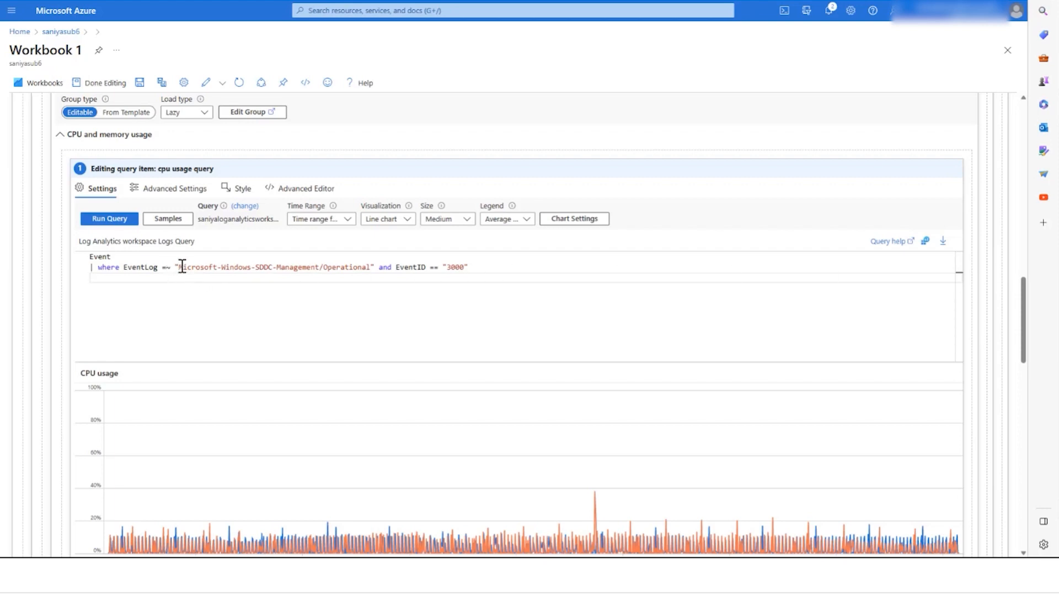
left_click_drag(179, 267, 370, 267)
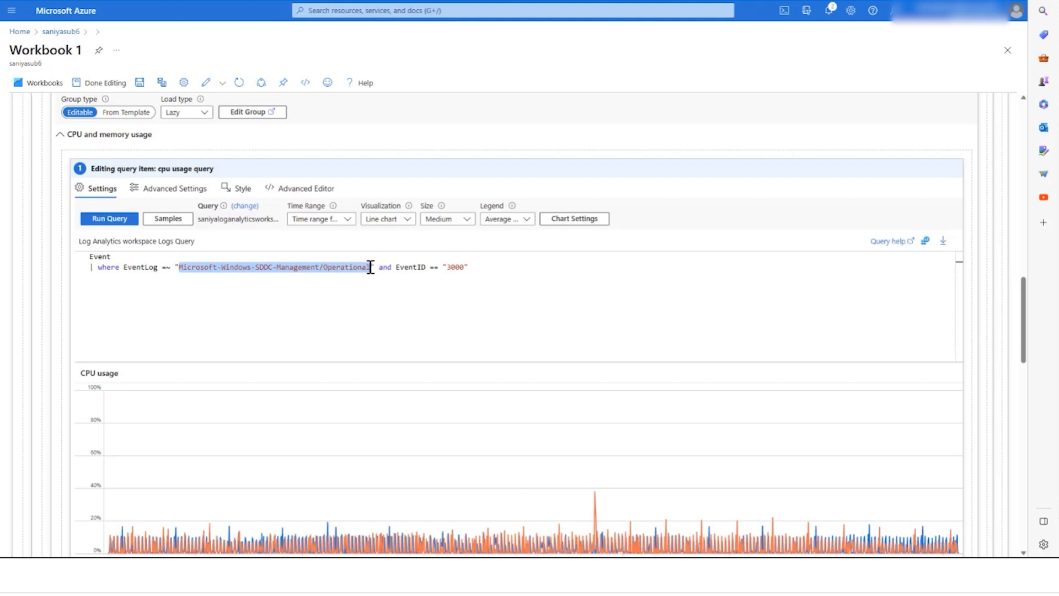
type("Microsoft-Windows-FailoverClustering/Diagnostic")
Step: Change the query's EventID filter value to 2049
left_click(474, 269)
mouse_move(452, 270)
left_mouse_down()
mouse_move(421, 270)
mouse_move(472, 267)
left_mouse_up()
left_click(467, 274)
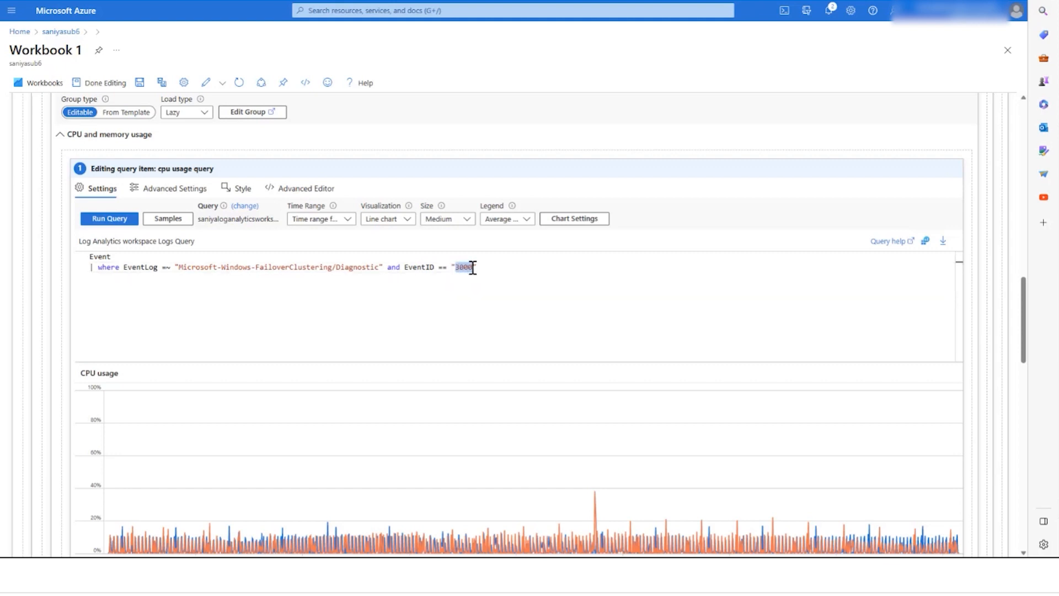
type("2049")
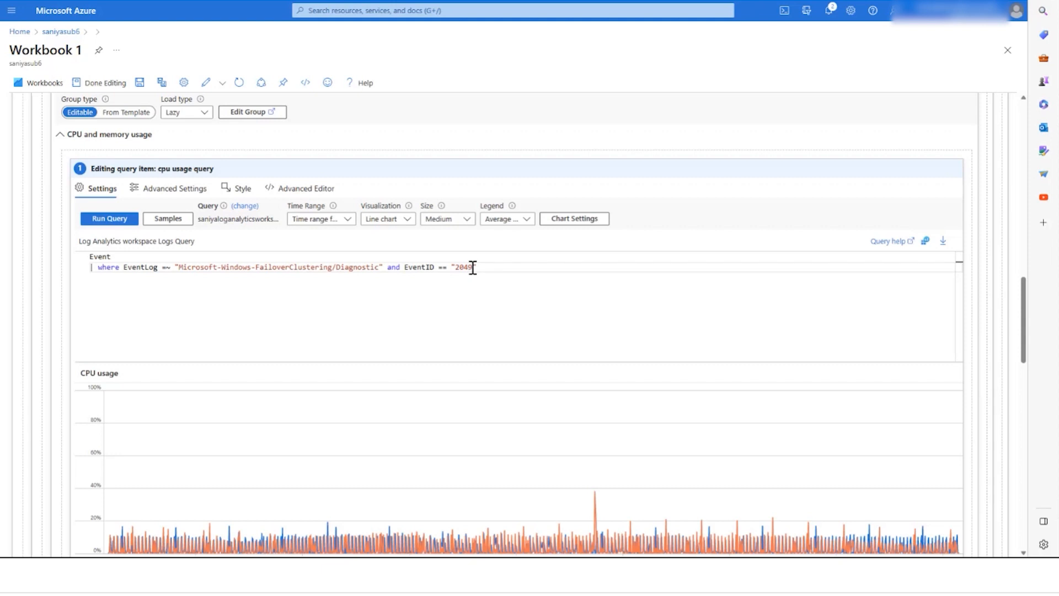
Step: Add a query line filtering where Computer contains 'Saniya-VM3'
left_click(491, 268)
key("Return")
type("| where Computer contains")
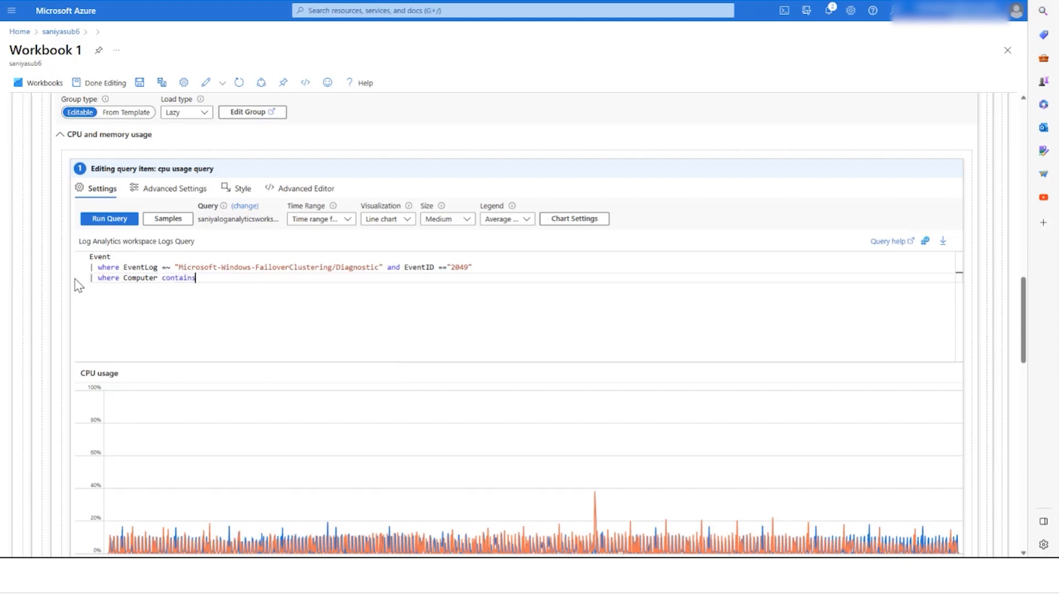
type(" 'Saniya-VM3'")
key("Return")
Step: Add a make-series line: ClusterAVailability = iff (count()>0,1,0) on TimeGenerated from {timeRange:start} to {timeRange:end} step 1h
type("| make-series")
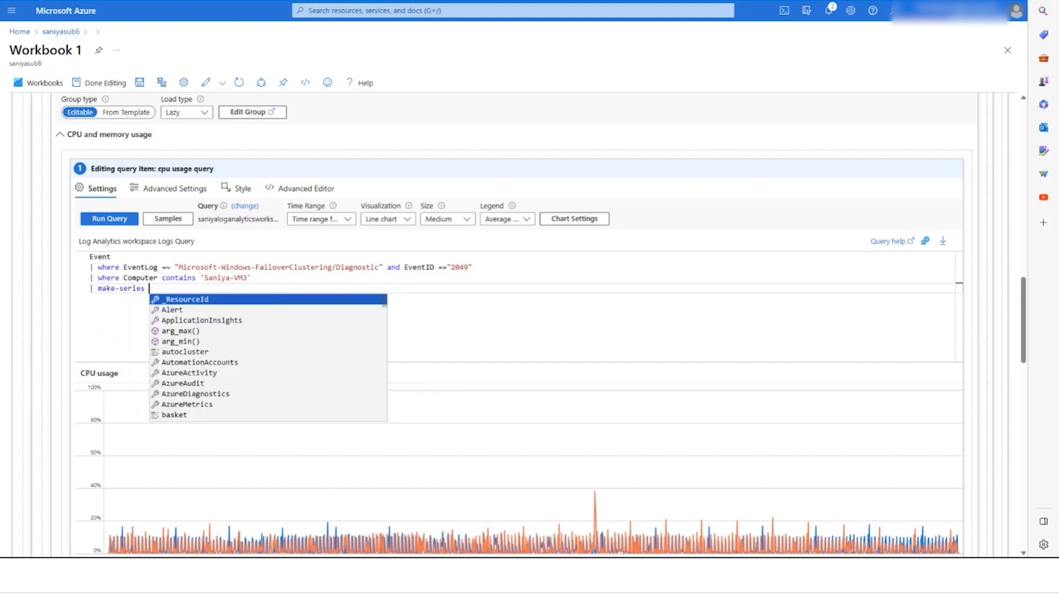
type(" Clust")
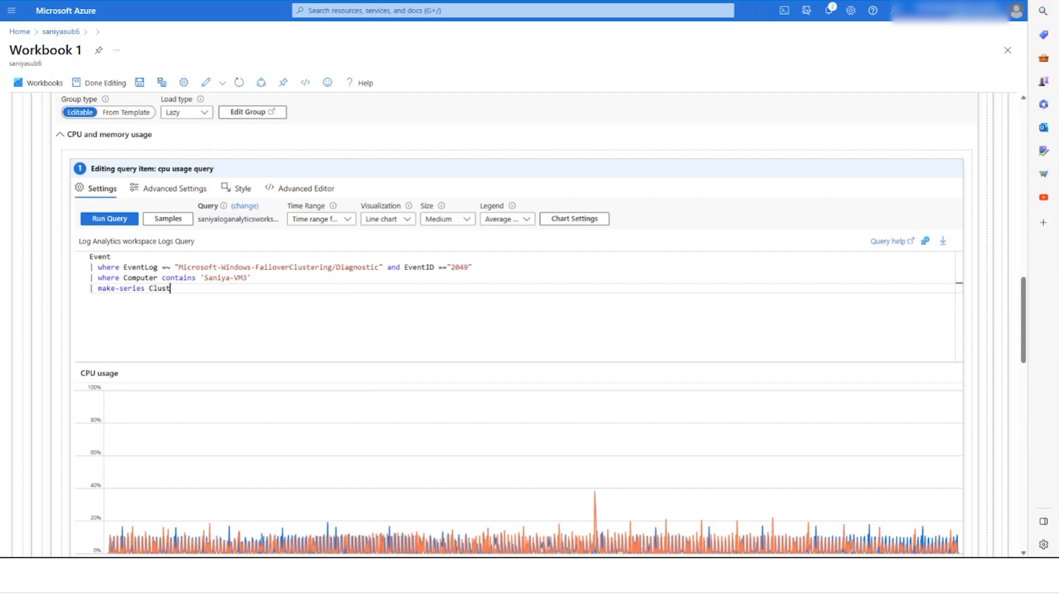
type("erAVailability = iff (count()>0,1,")
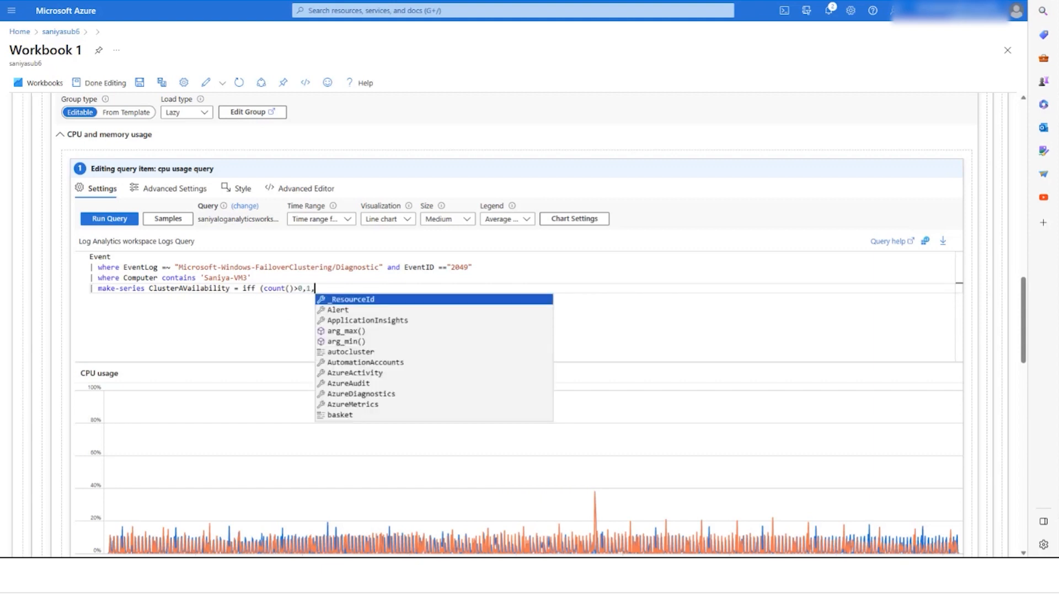
type("0) on TimeGenerated from {time")
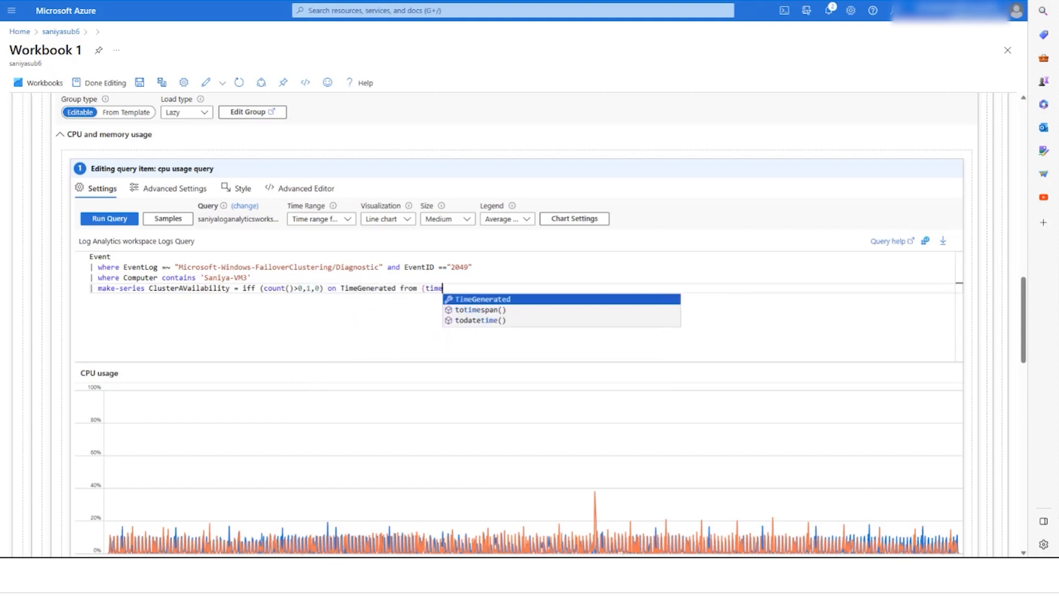
type("Range:star")
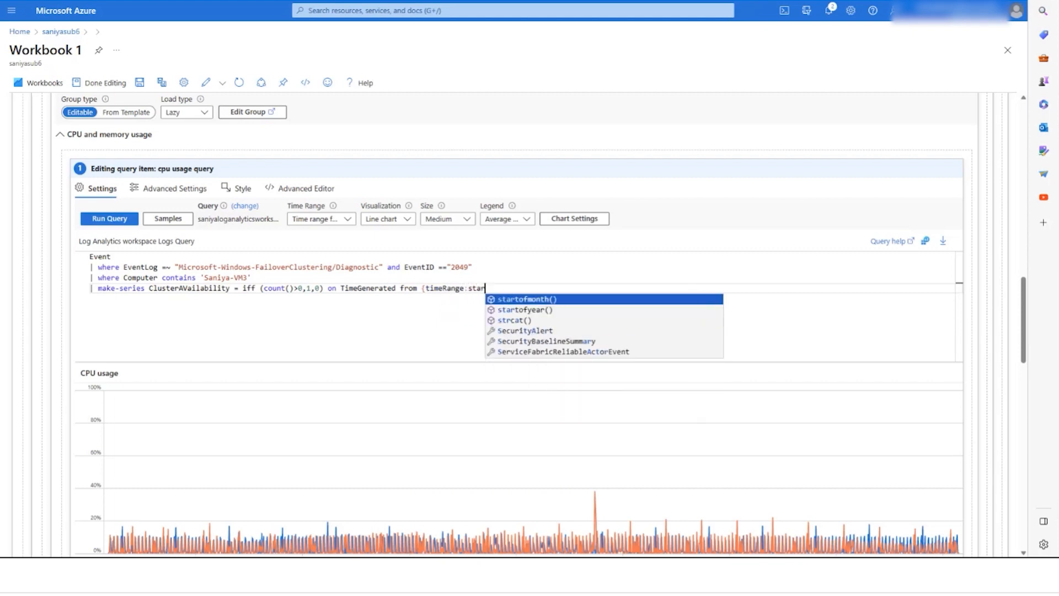
type("t} to {timeRange:end} step 1h")
key("Return")
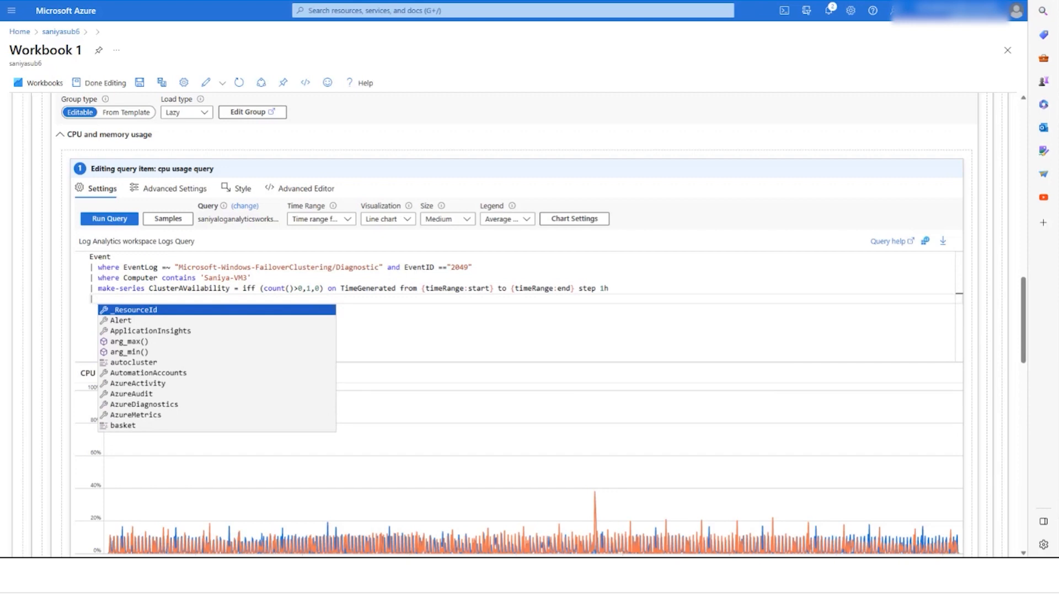
Step: Add a final line projecting TimeGenerated and ClusterAVailability
type("project Time")
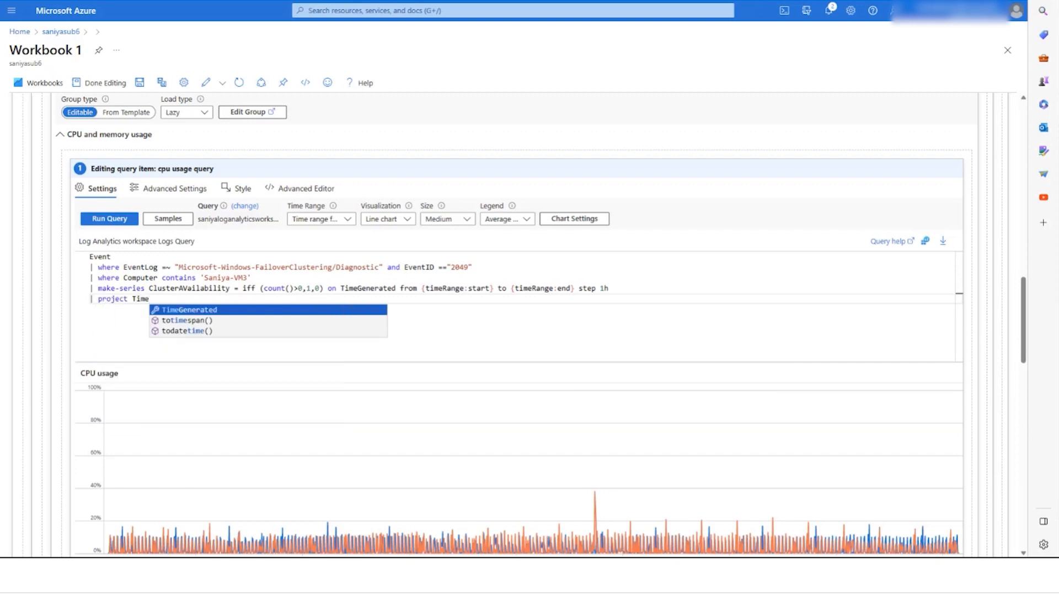
key("Tab")
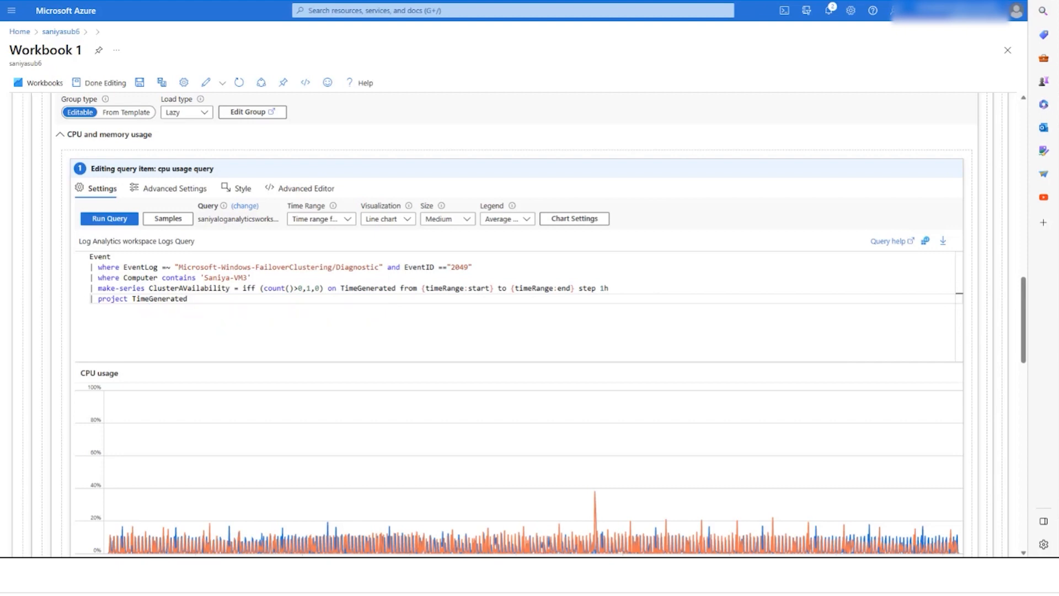
type(", Cl")
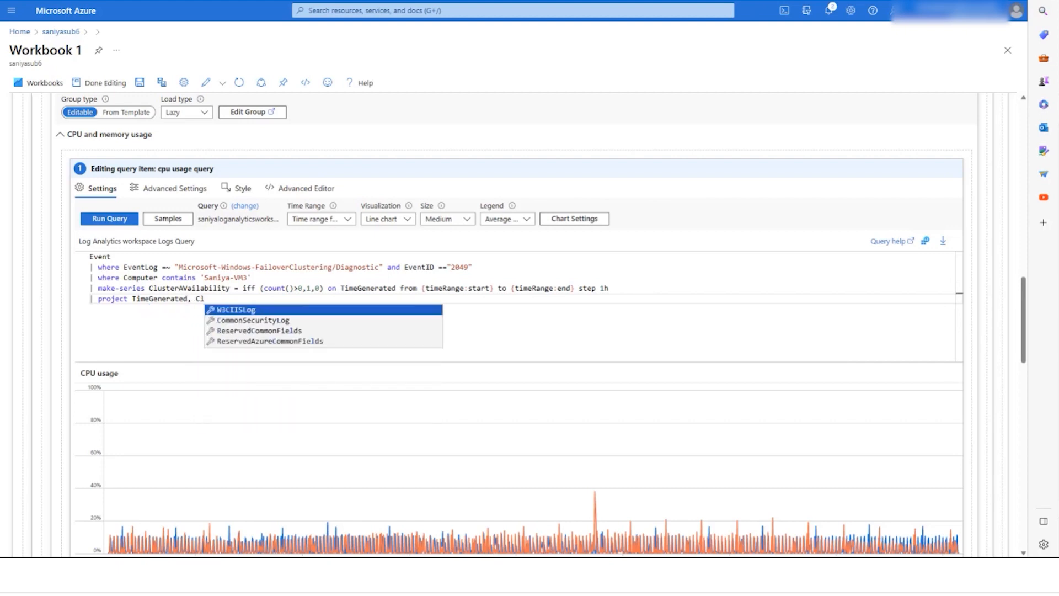
type("usterAvailability")
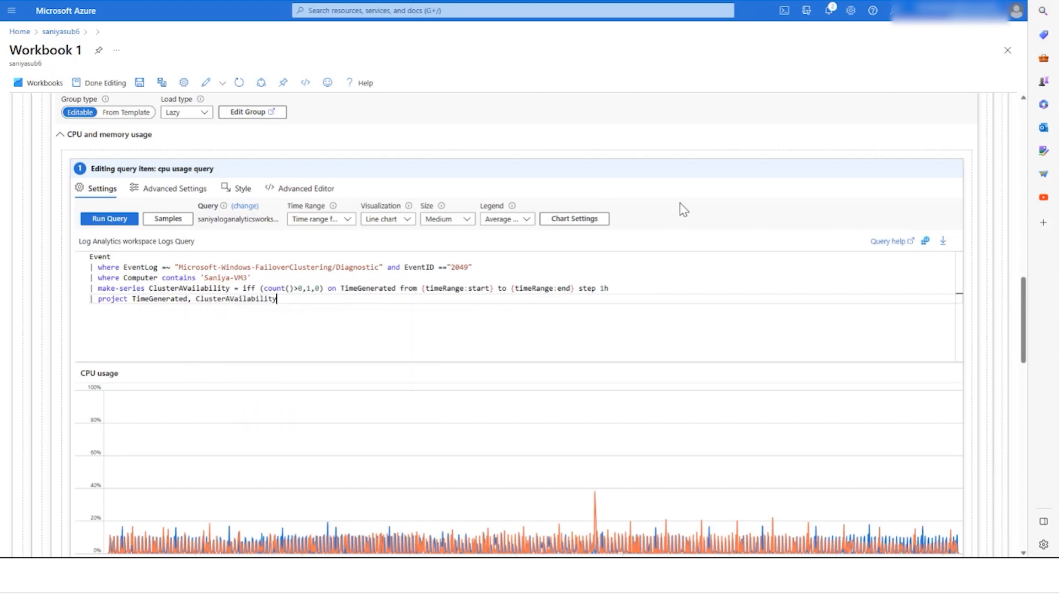
Step: In Chart Settings, drop Y-axis custom formatting, set column selection and chart grouping to Automatic, and save
left_click(596, 223)
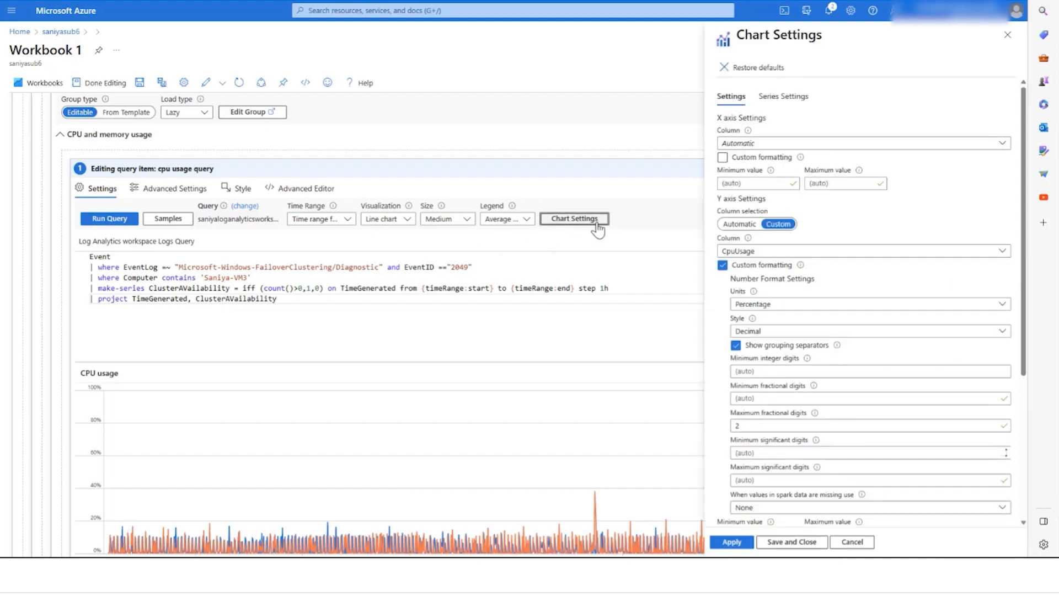
left_click(722, 266)
left_click(773, 251)
left_click(727, 289)
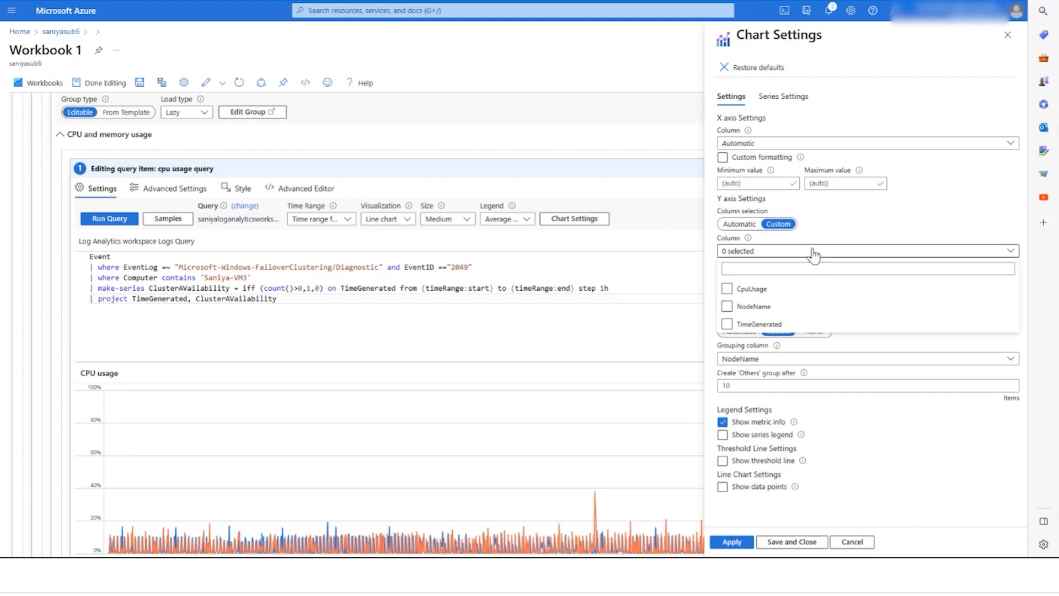
left_click(831, 241)
left_click(752, 225)
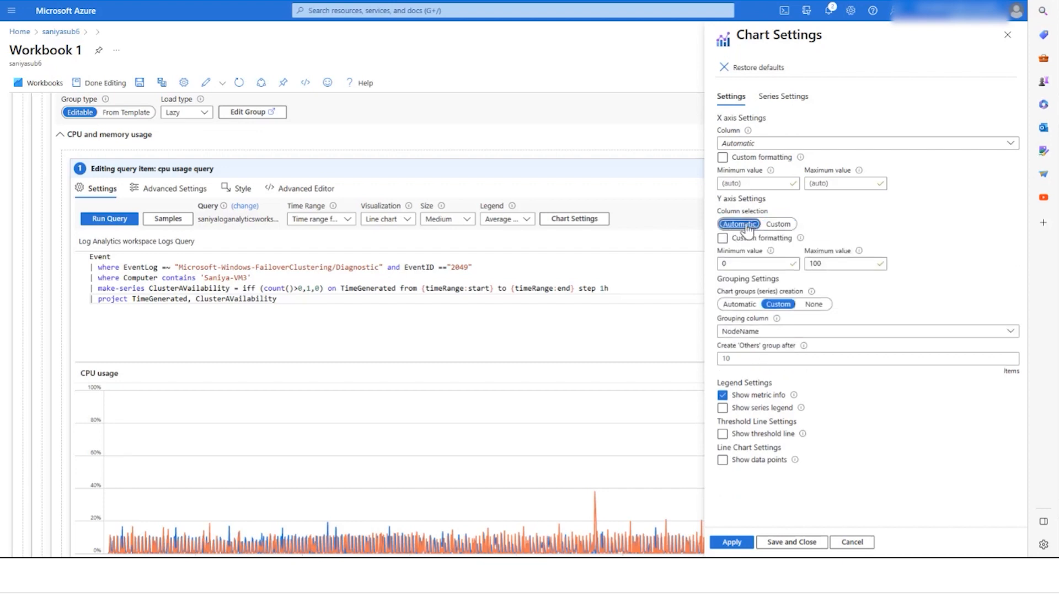
left_click(742, 304)
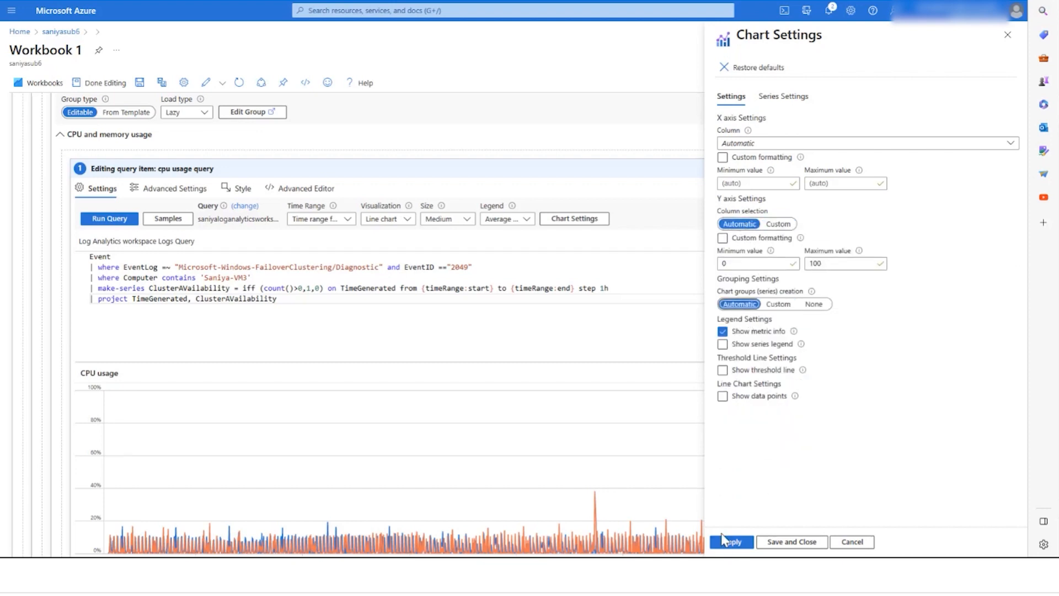
left_click(772, 541)
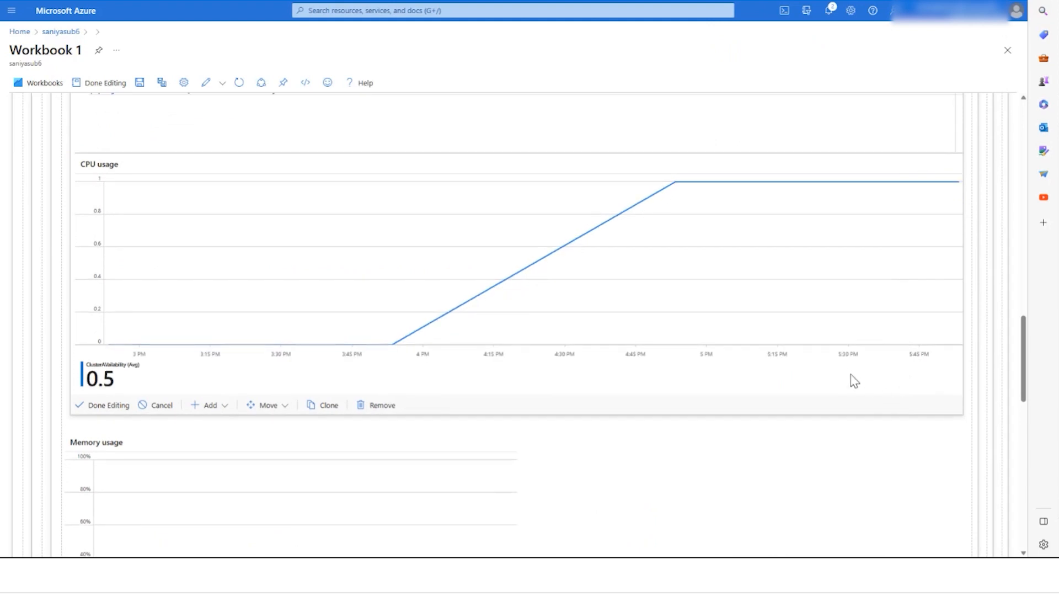
Step: Set the chart legend to show the Maximum value
scroll(844, 374, "up", 2)
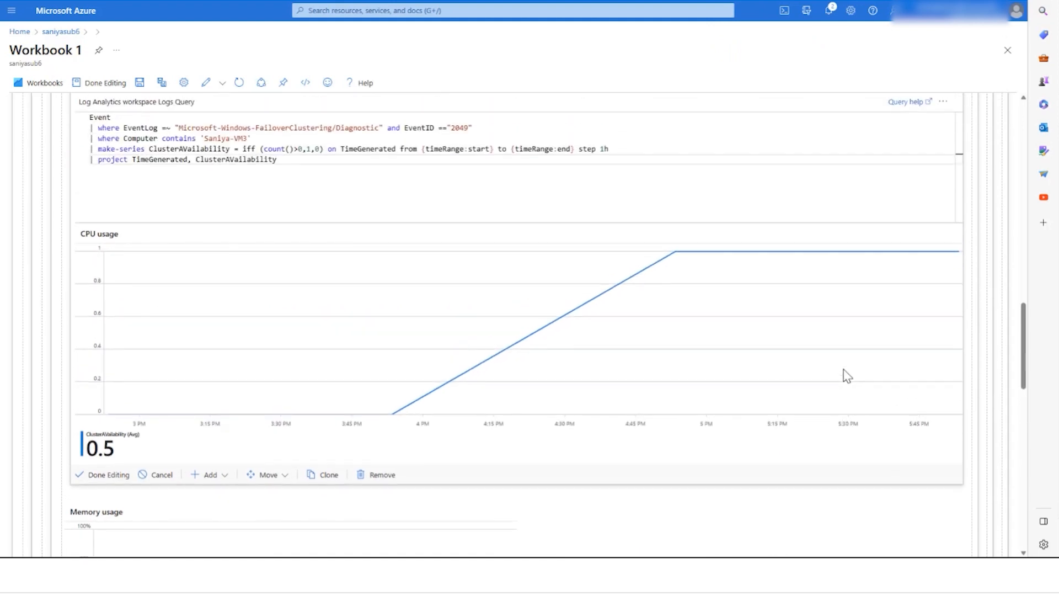
scroll(503, 123, "up", 1)
left_click(588, 111)
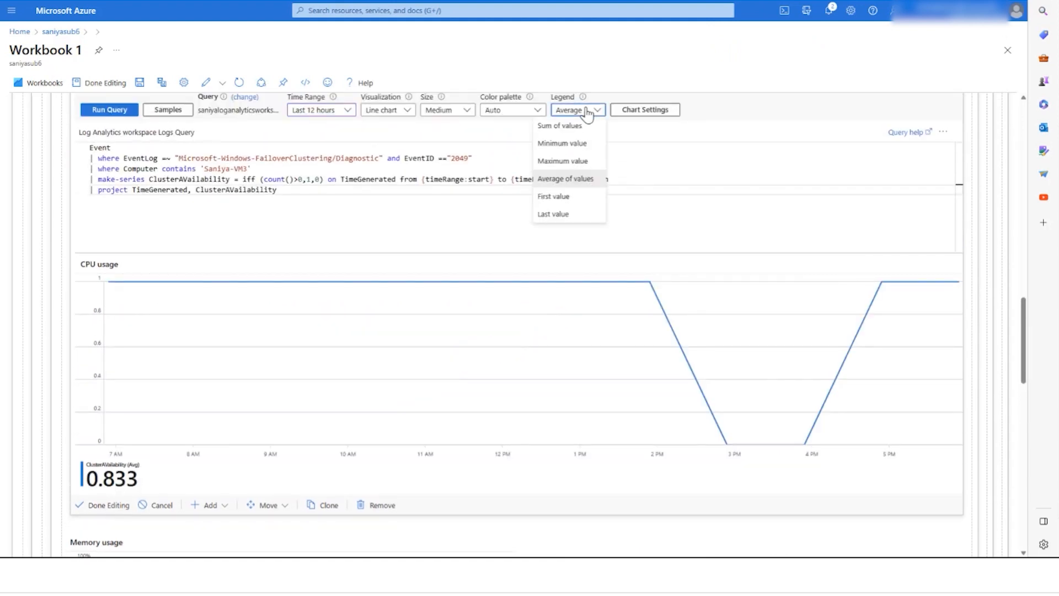
left_click(579, 160)
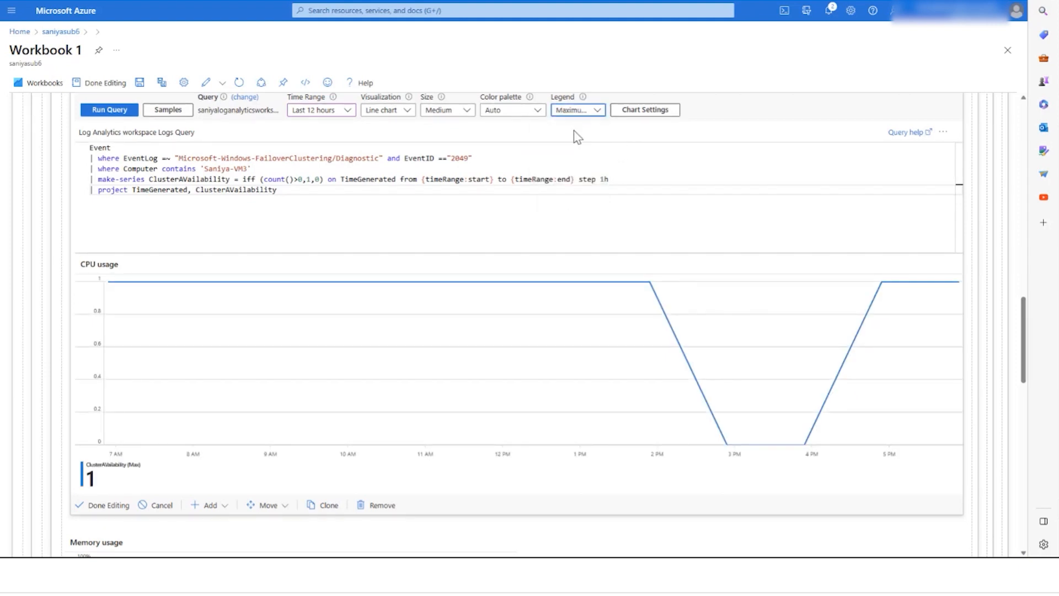
Step: Set the chart's color palette to Green
left_click(535, 111)
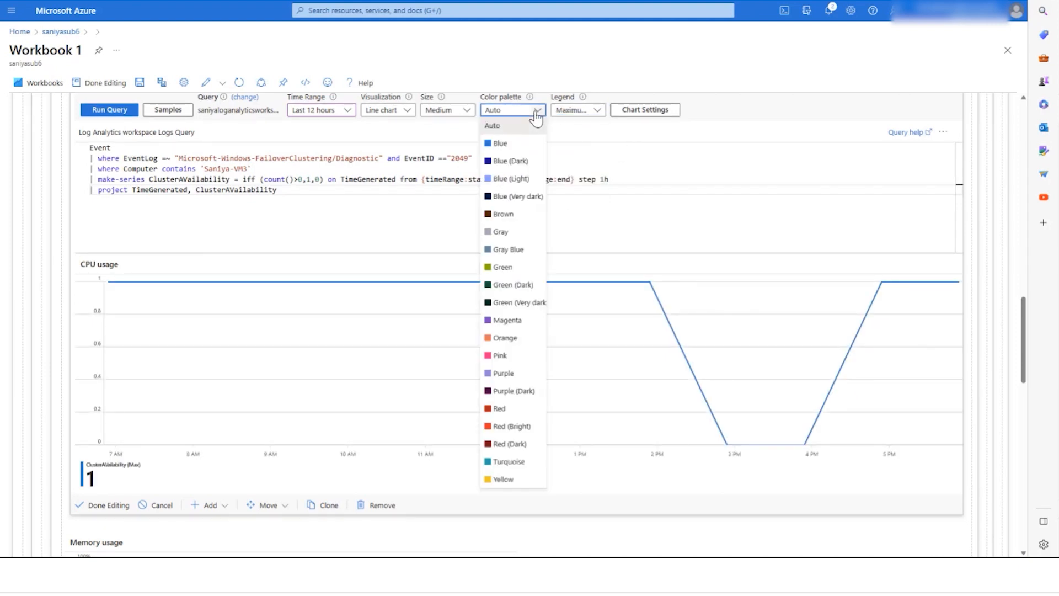
left_click(521, 273)
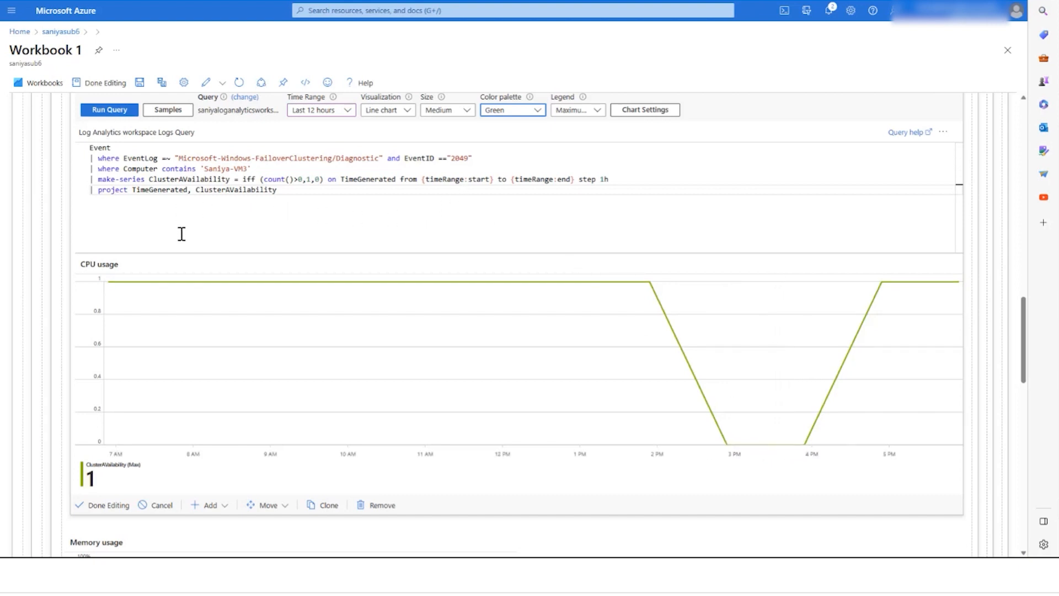
left_click_drag(1024, 329, 1024, 322)
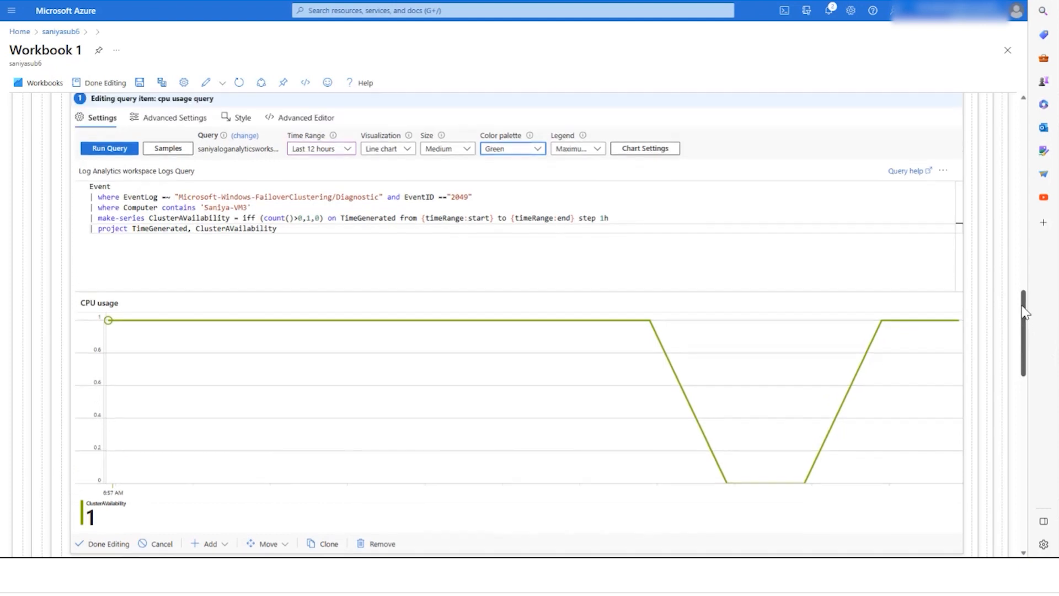
Step: Change the chart title to Clusteravailablity in the query item's advanced settings
left_click(301, 225)
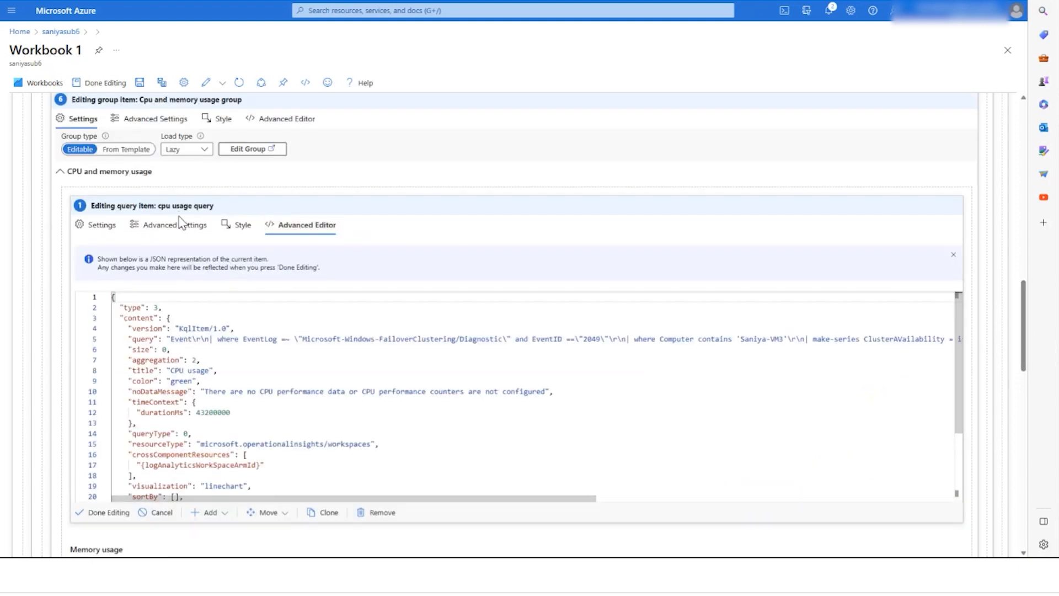
left_click(182, 224)
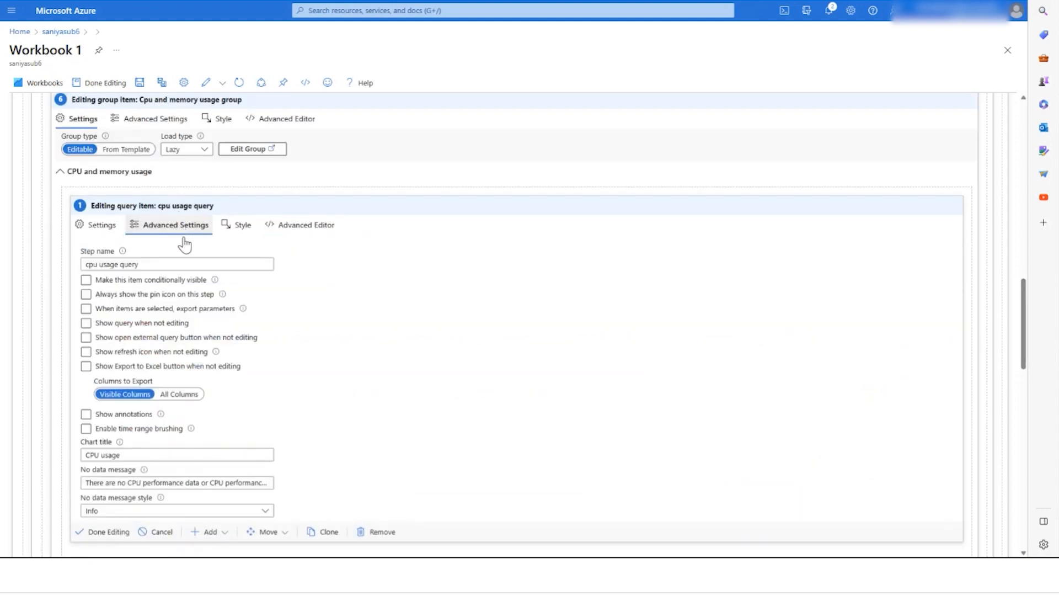
left_click_drag(120, 454, 75, 454)
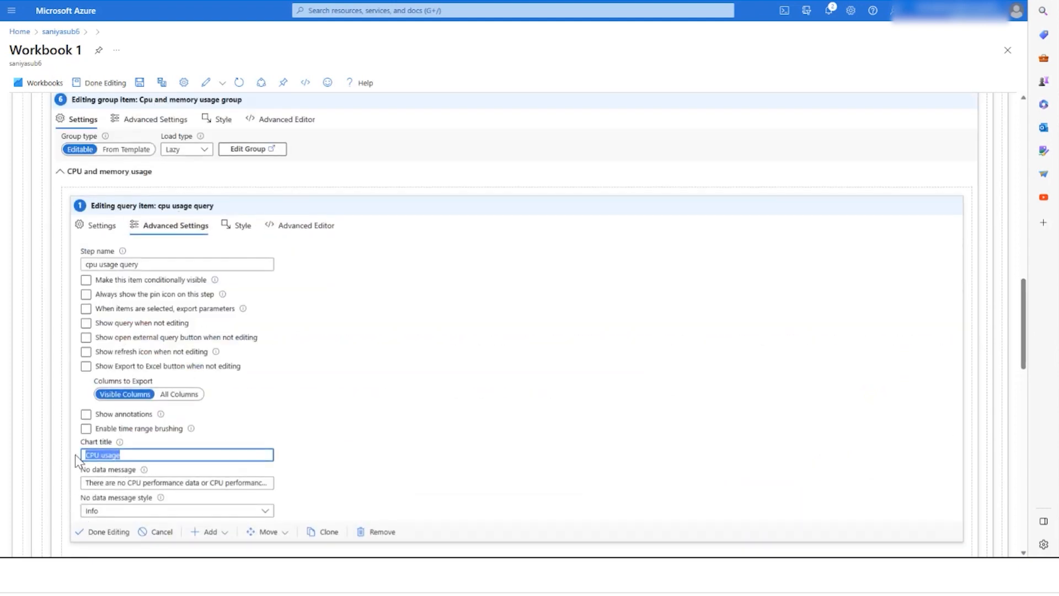
type("Clusteravailablity")
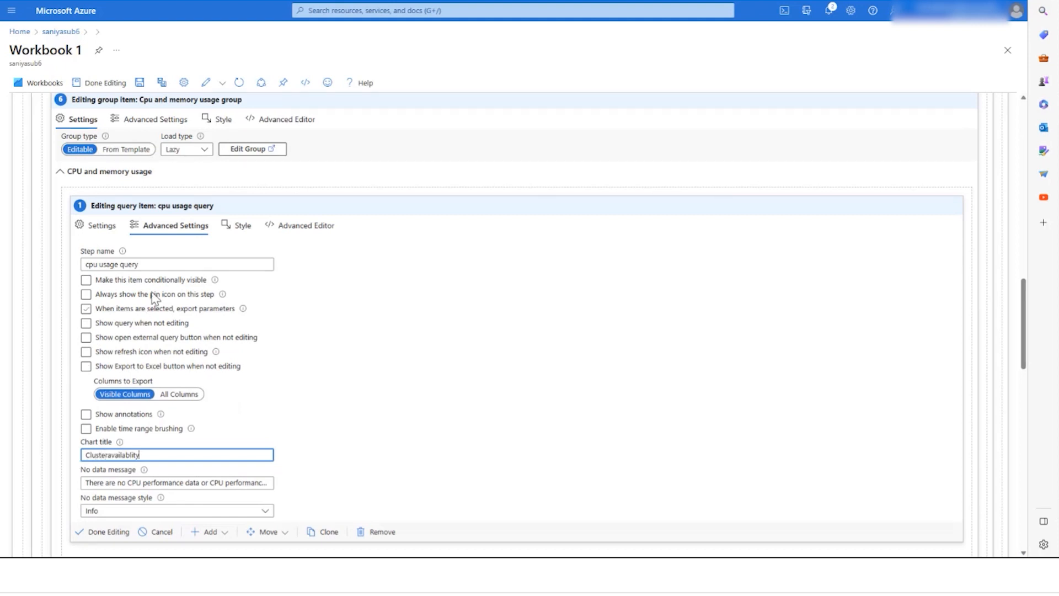
left_click(102, 226)
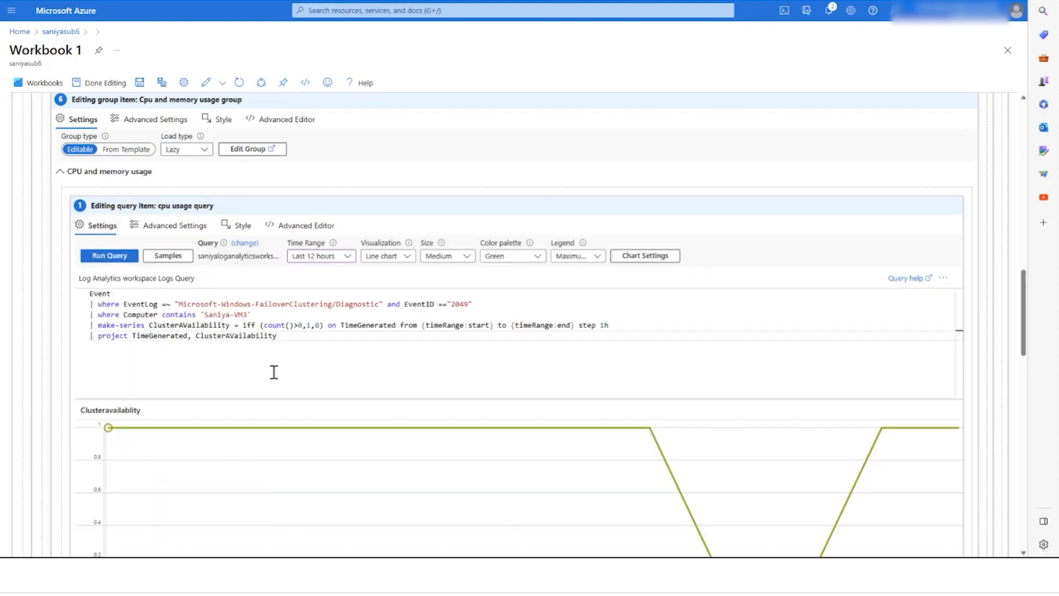
Step: Save the workbook with the title demoworkbook
scroll(1029, 338, "down", 1)
scroll(1029, 338, "down", 1)
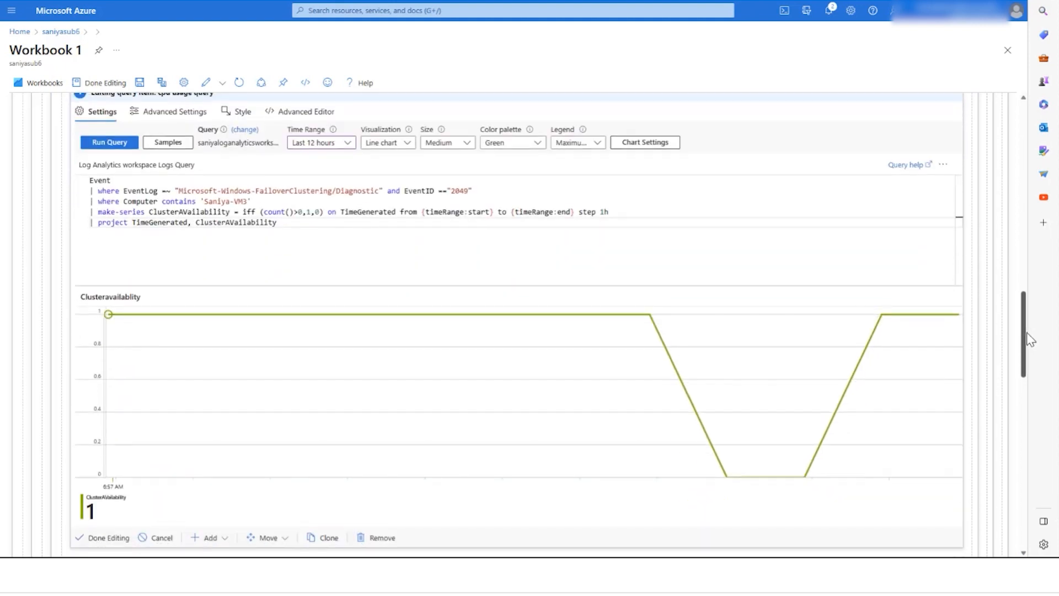
left_click(139, 82)
type("demoworkboo")
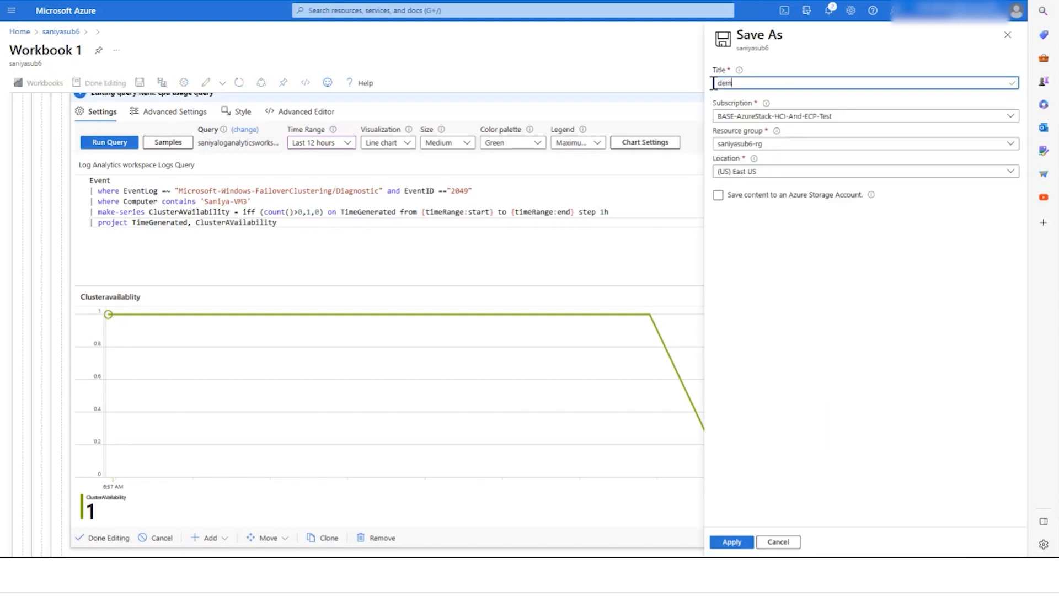
type("k")
left_click(738, 542)
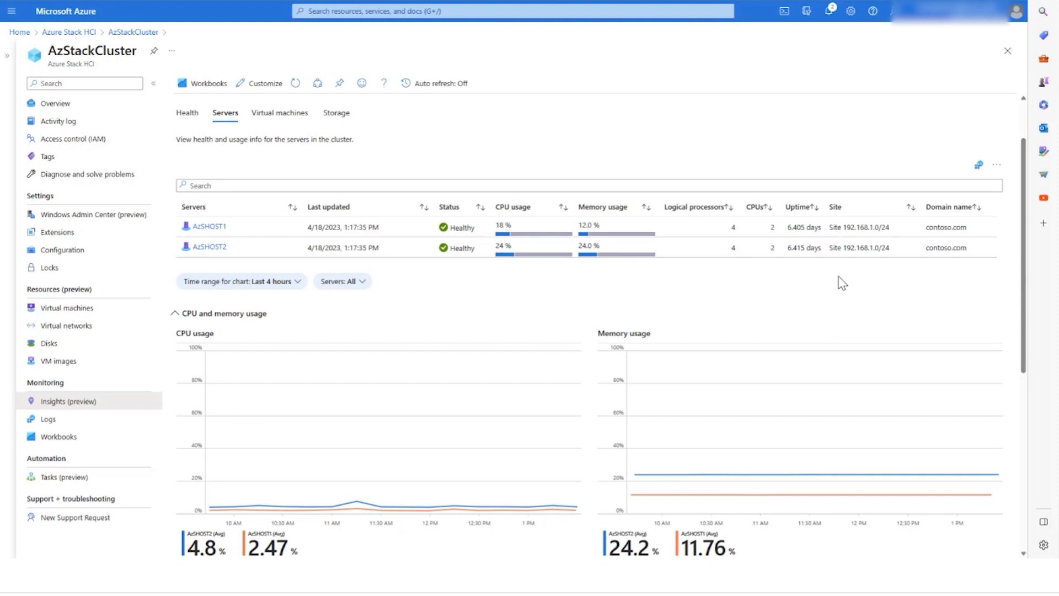
Step: Open the servers query in Logs and add an extend line defining MemoryusageInt as toint of the memory usage
left_click(979, 164)
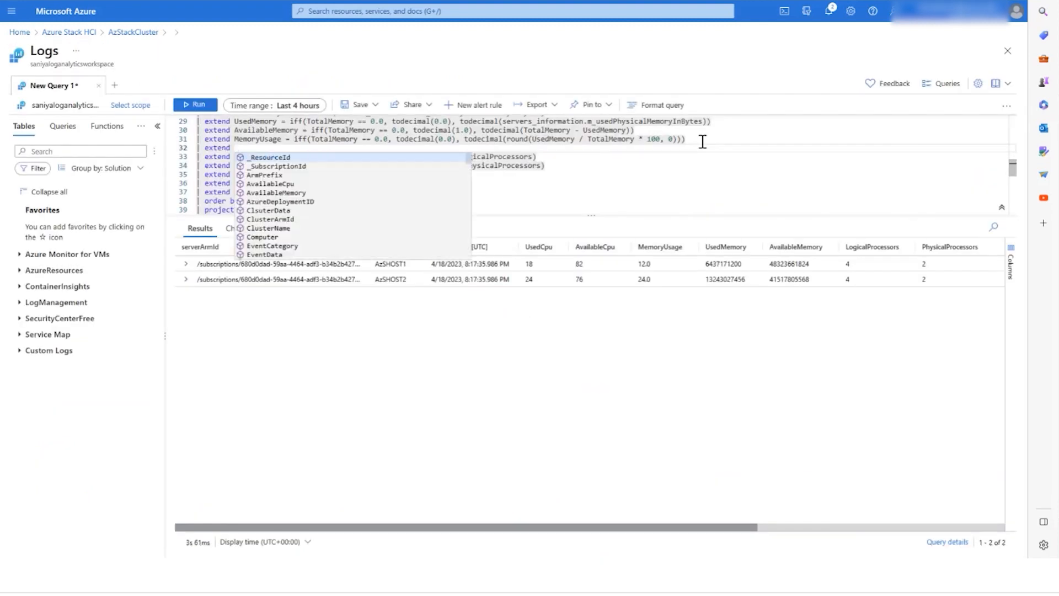
type("Memor")
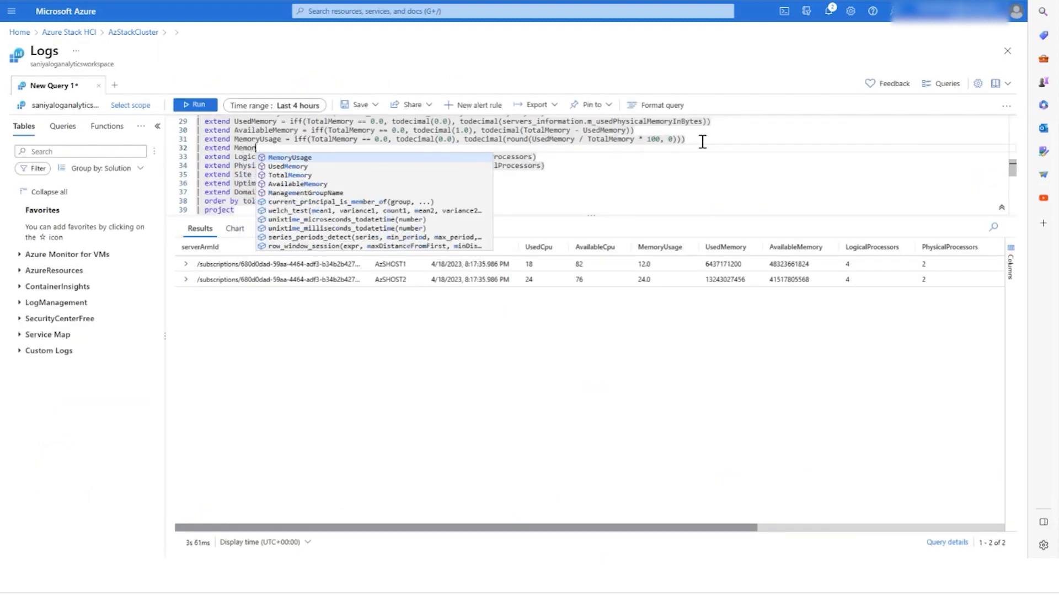
type("yusagein")
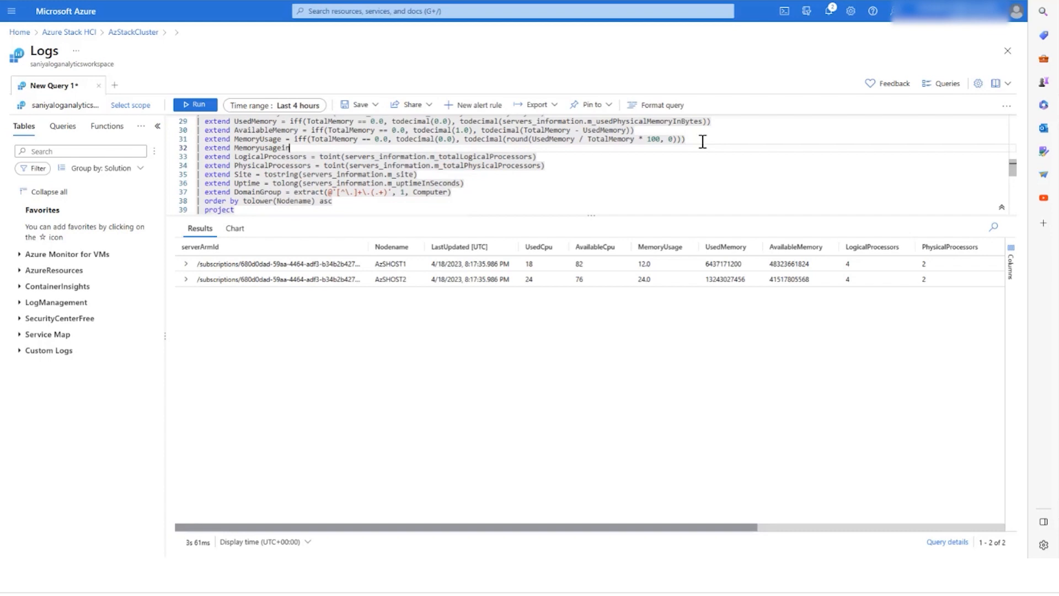
type("t = toint")
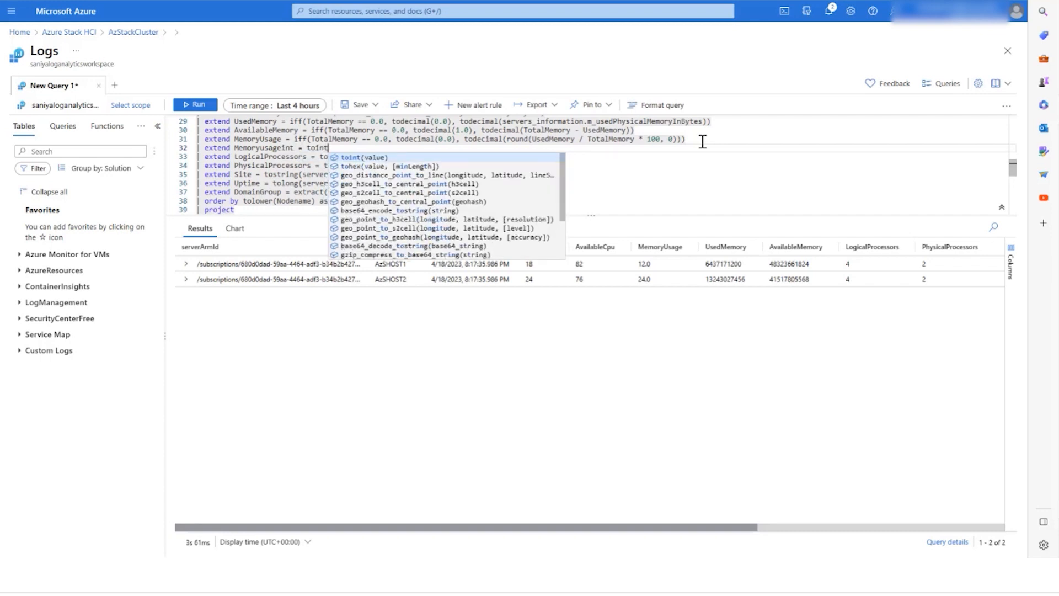
type("(Memor")
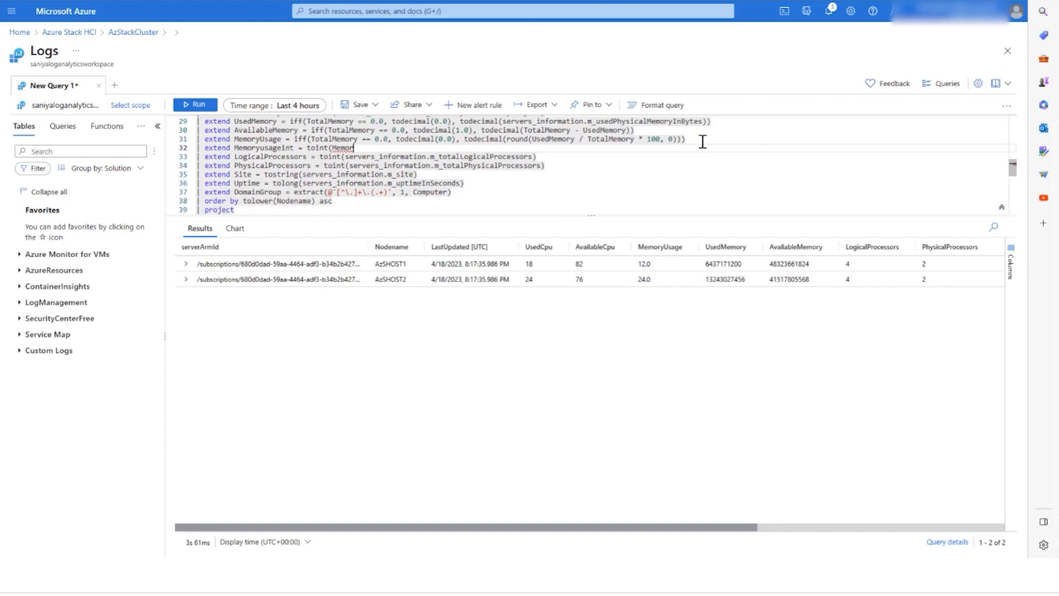
Step: Append Memoryusageint to the columns listed in the query's project statement
scroll(371, 189, "down", 3)
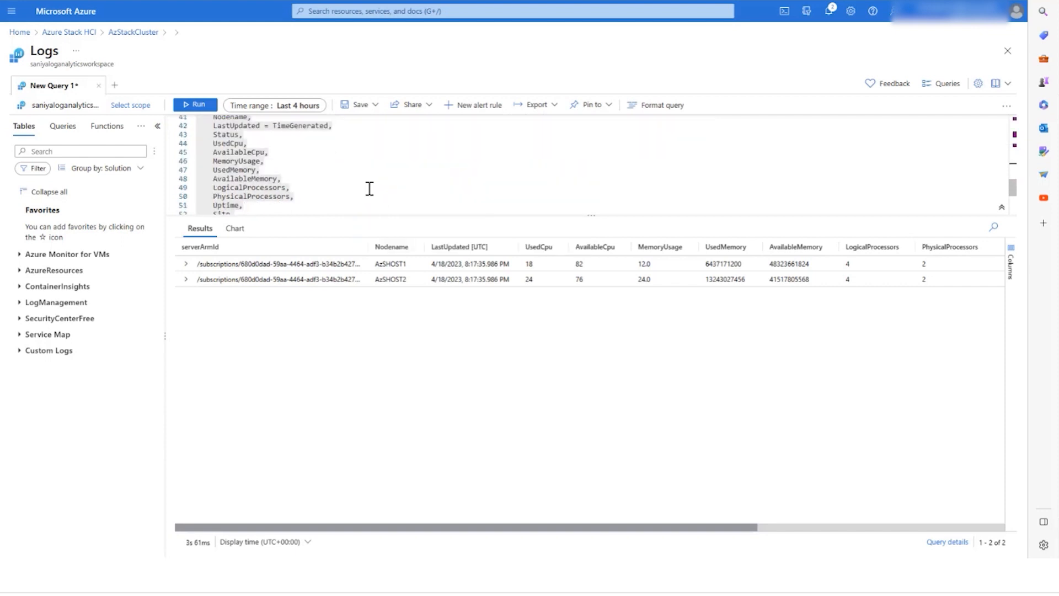
left_click(285, 197)
key("Return")
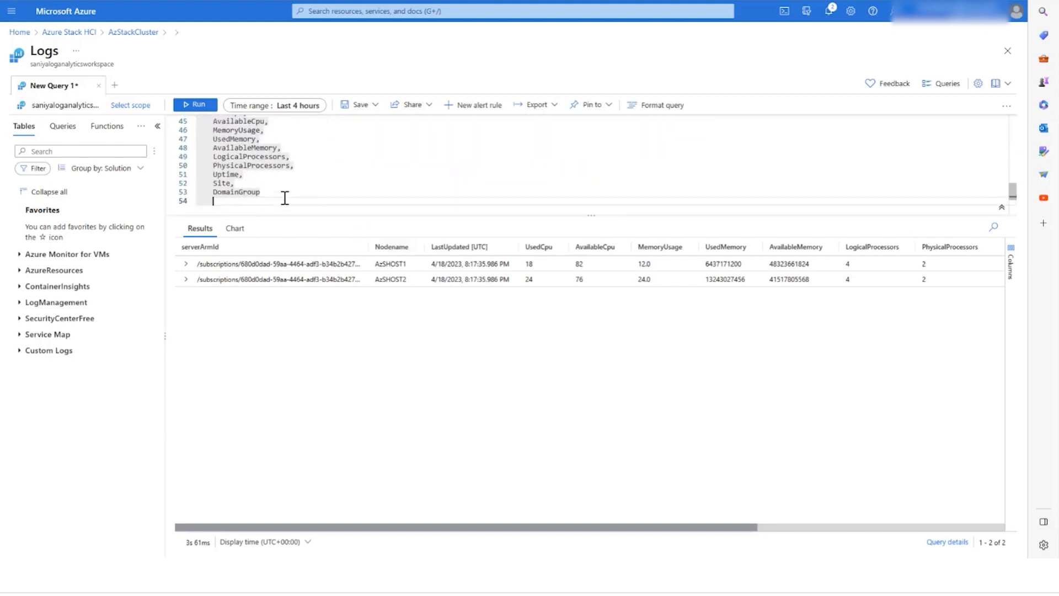
key("BackSpace")
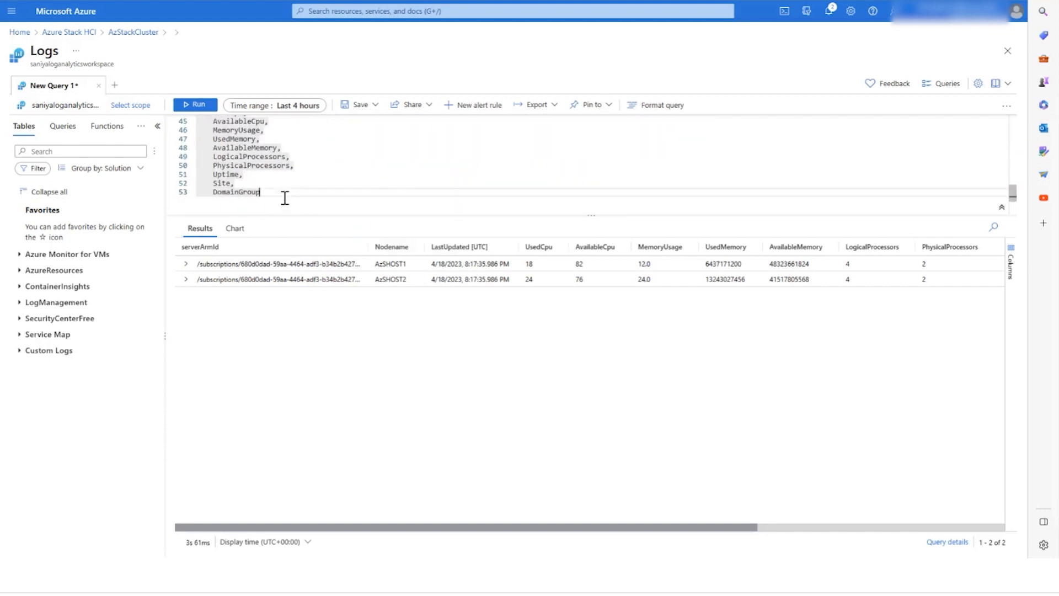
type(",")
key("Return")
type("Memor")
key("Return")
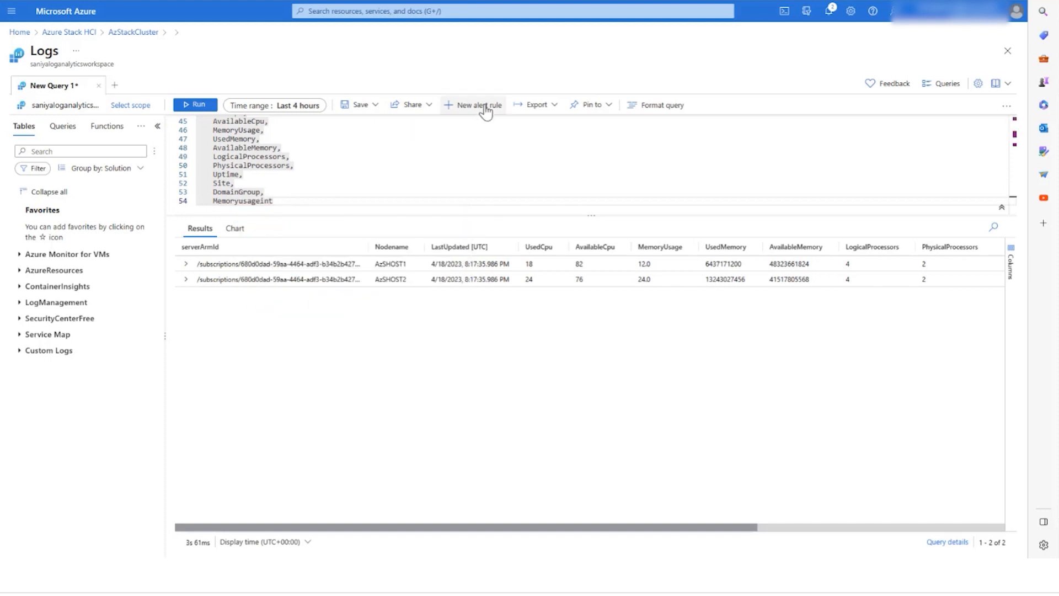
Step: Create a new alert rule from the query and set its measure to Memoryusageint
left_click(483, 107)
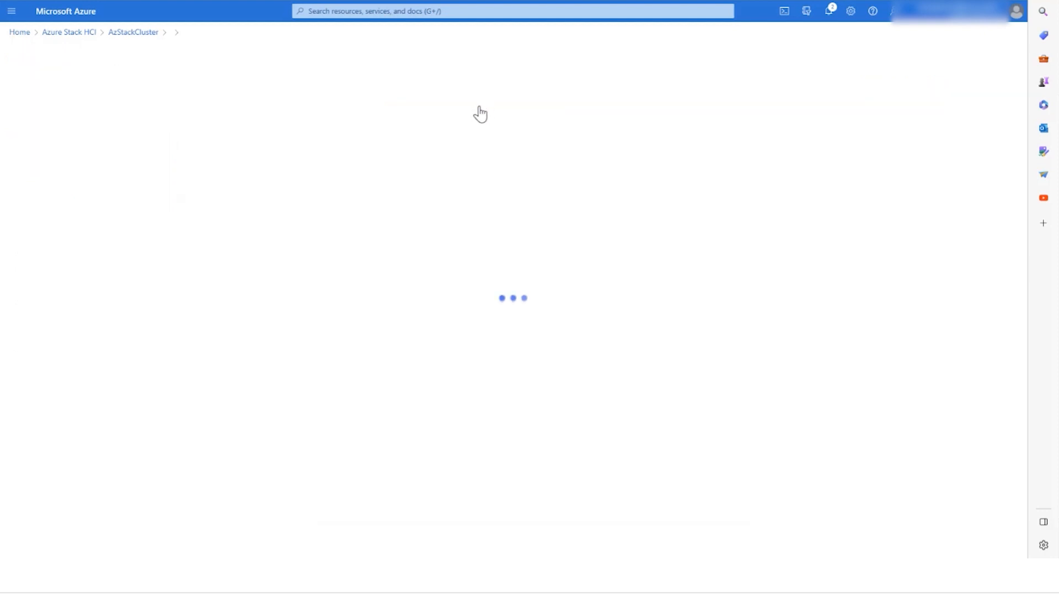
scroll(257, 330, "down", 1)
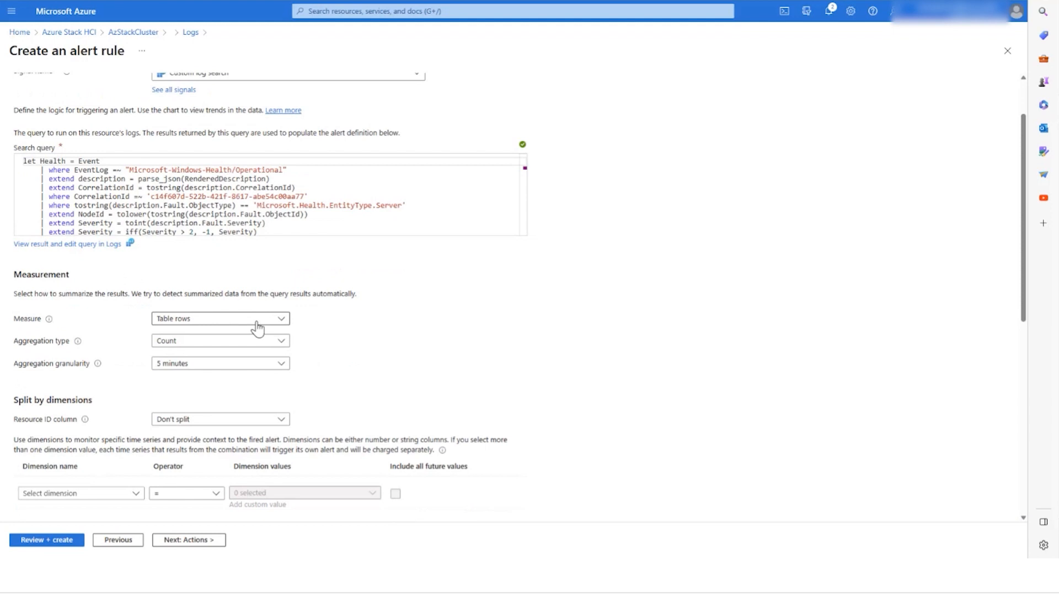
left_click(257, 324)
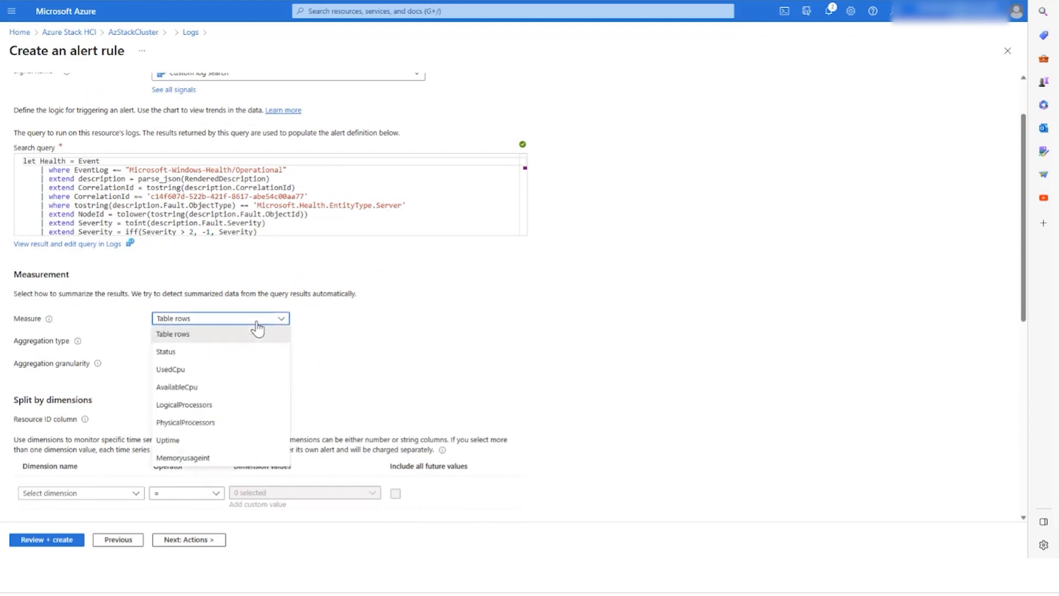
left_click(231, 461)
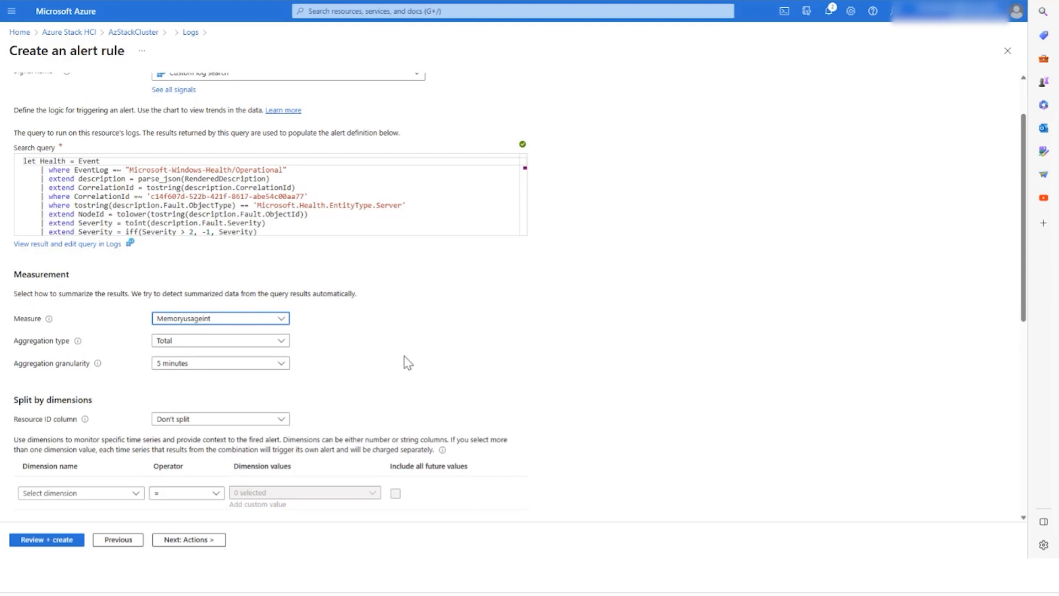
Step: Set the alert rule's aggregation type to Maximum
scroll(285, 278, "down", 1)
left_click(285, 276)
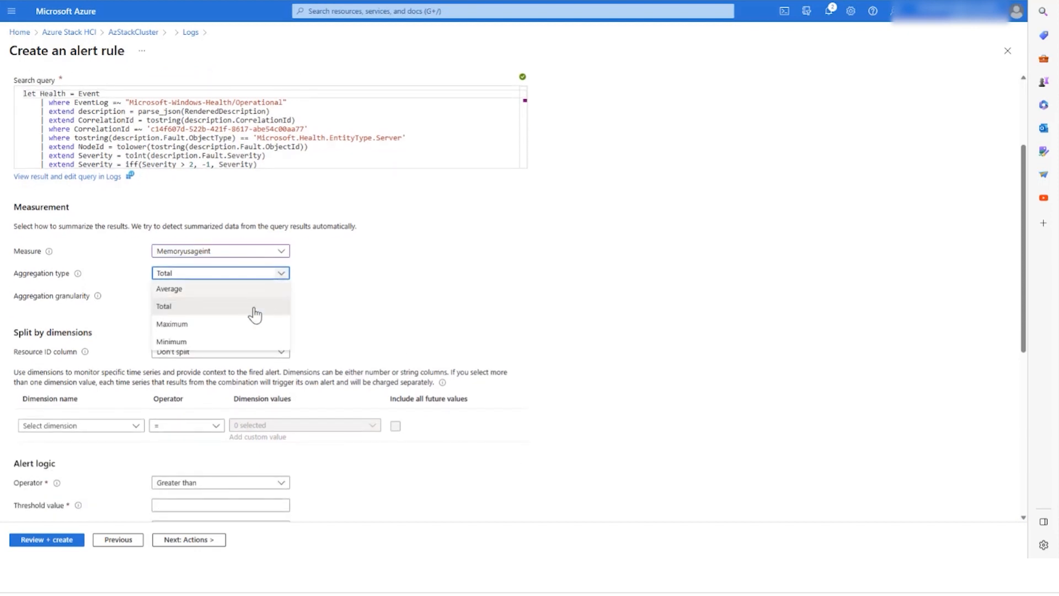
left_click(244, 325)
Step: Set the resource ID column to serverArmId
scroll(333, 248, "down", 2)
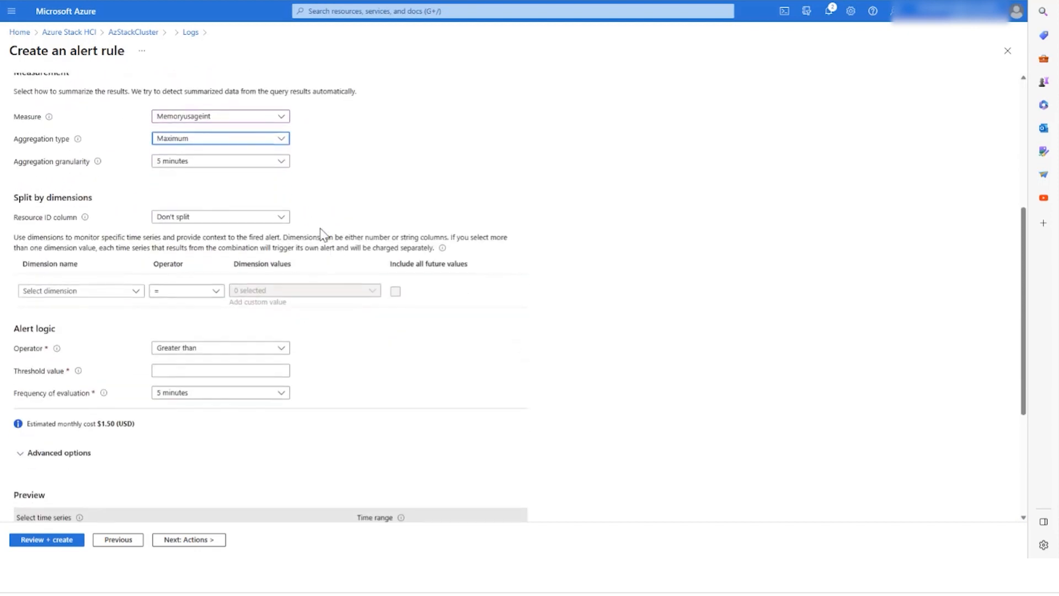
left_click(276, 218)
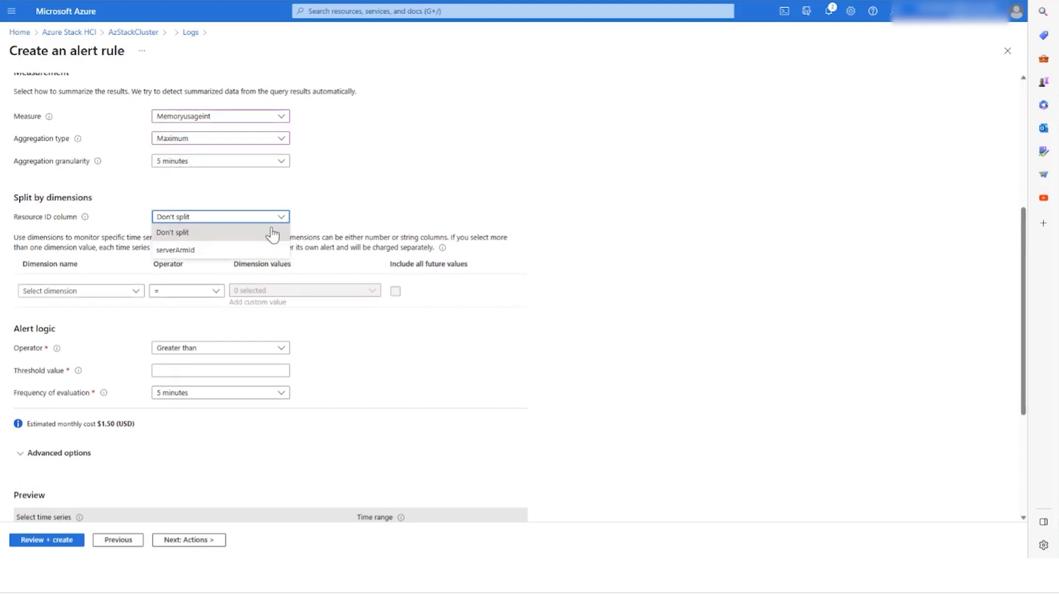
left_click(276, 251)
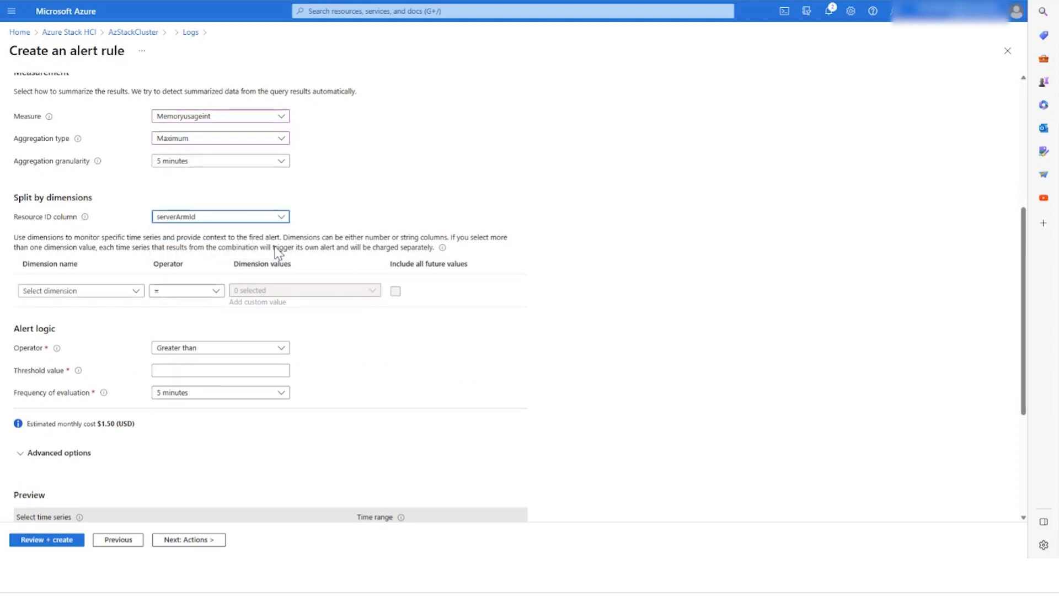
Step: Split the alert by the Nodename dimension
scroll(173, 255, "down", 1)
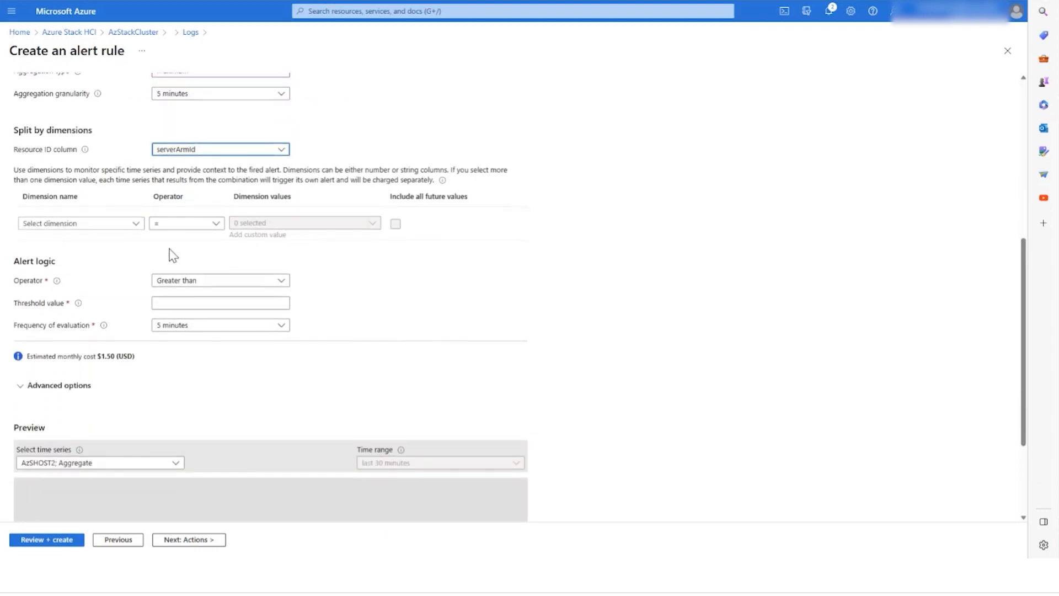
left_click(140, 232)
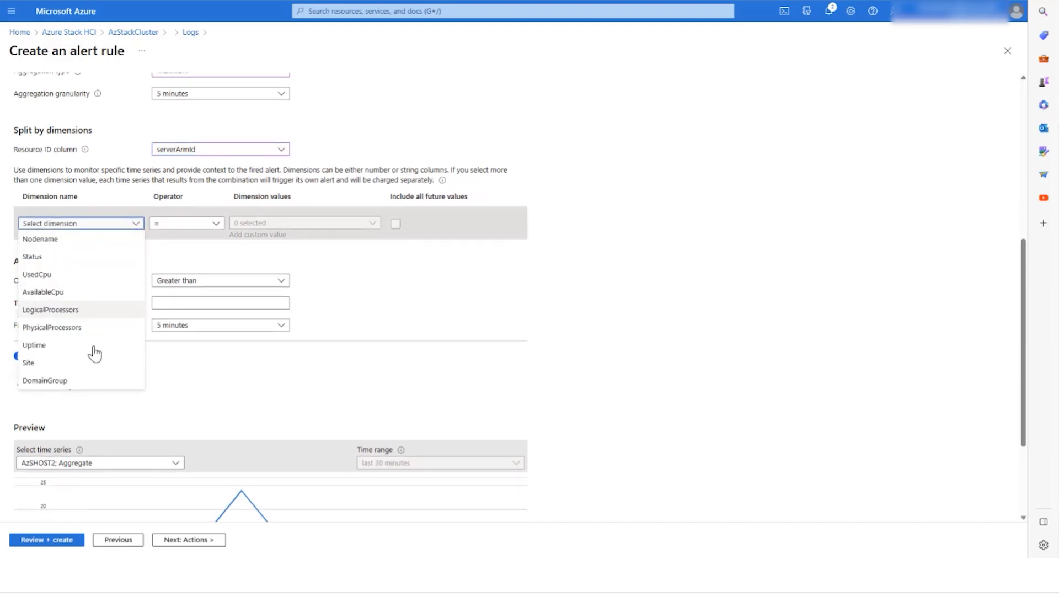
left_click(74, 243)
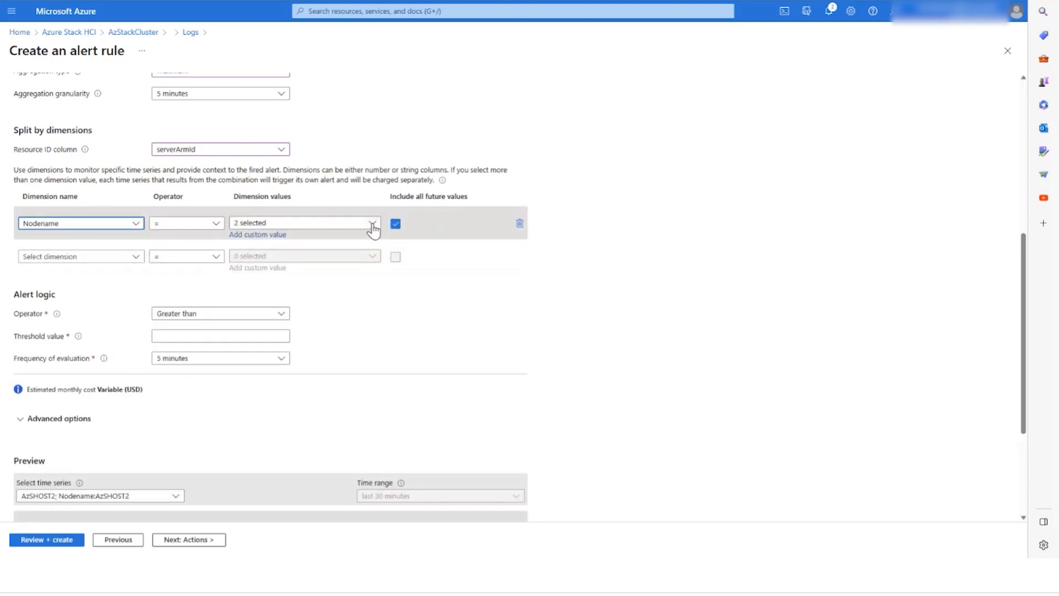
Step: Set the alert logic threshold value to 80
scroll(433, 199, "down", 1)
scroll(438, 204, "down", 1)
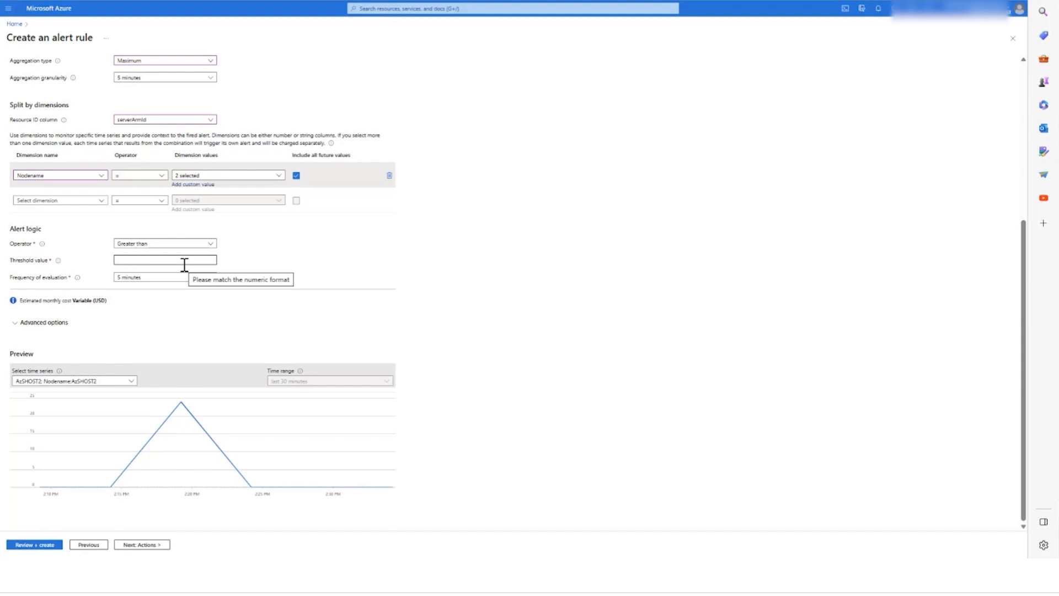
left_click(184, 263)
type("2")
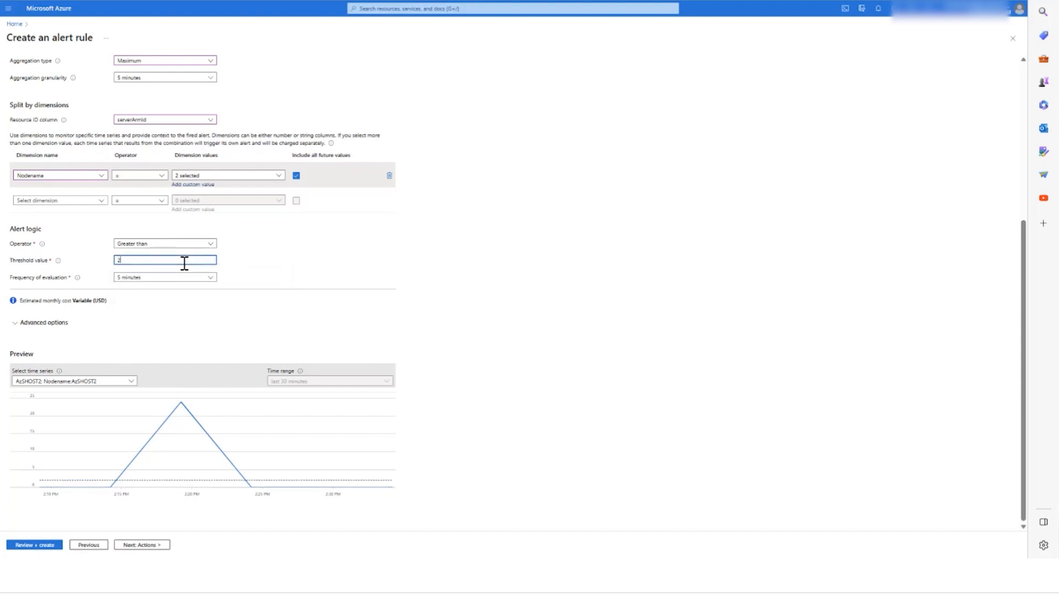
type("0")
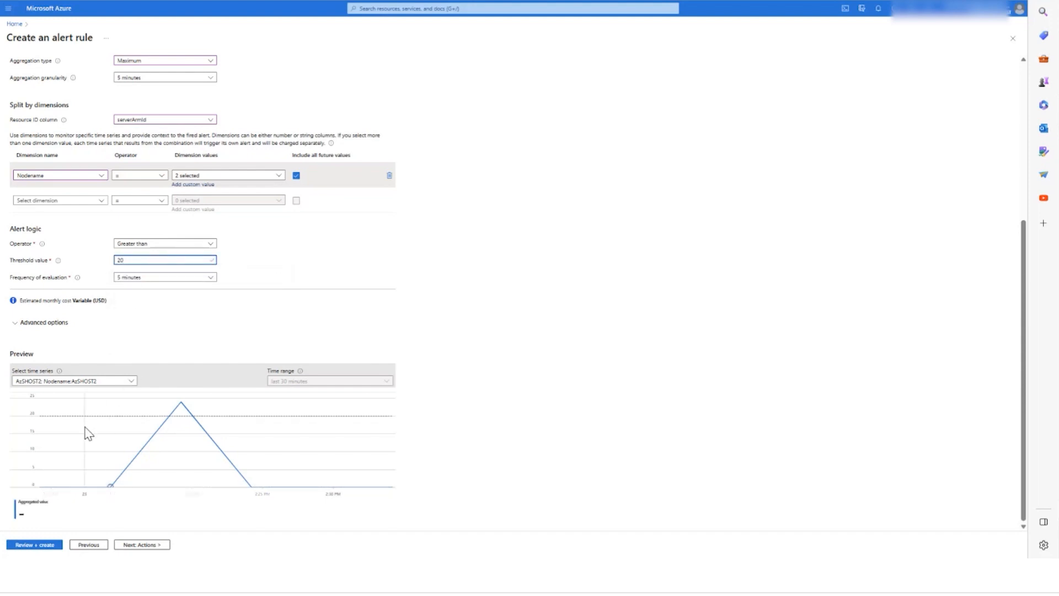
left_click_drag(157, 261, 110, 269)
type("80")
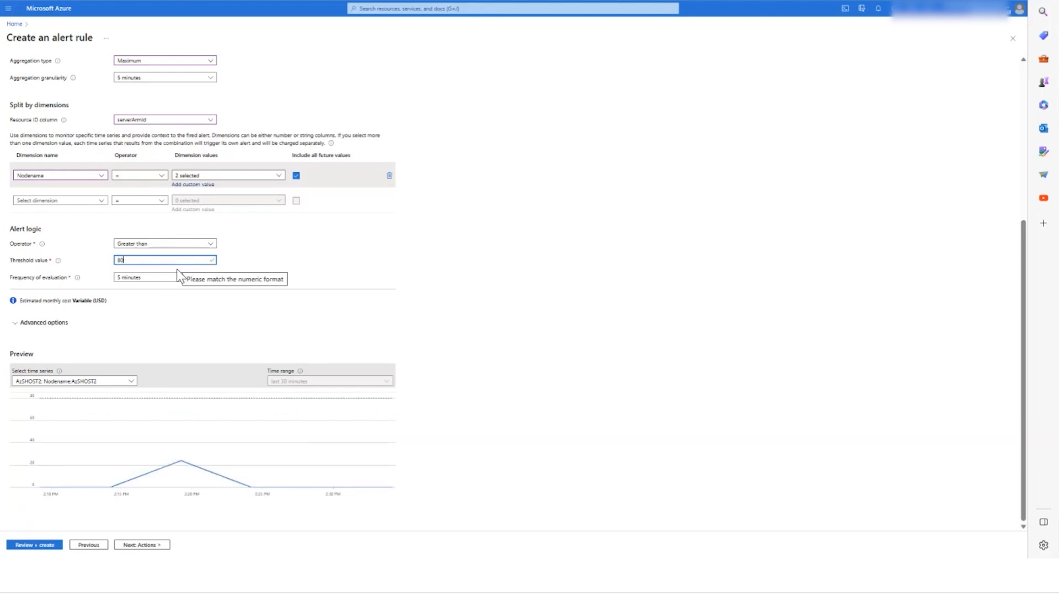
mouse_move(196, 418)
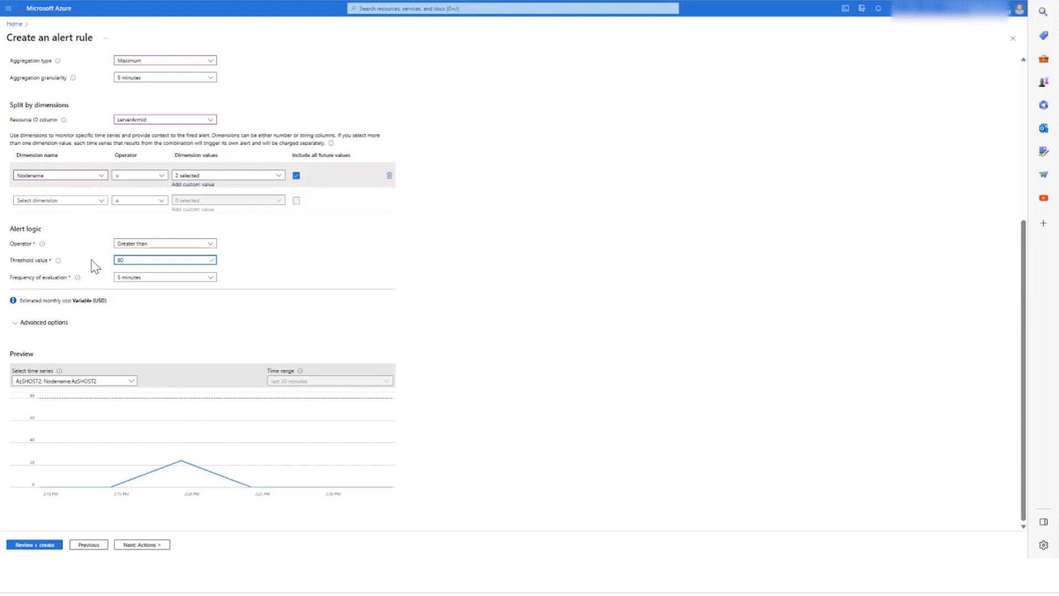
Step: Attach the email action group to the alert rule
left_click(74, 130)
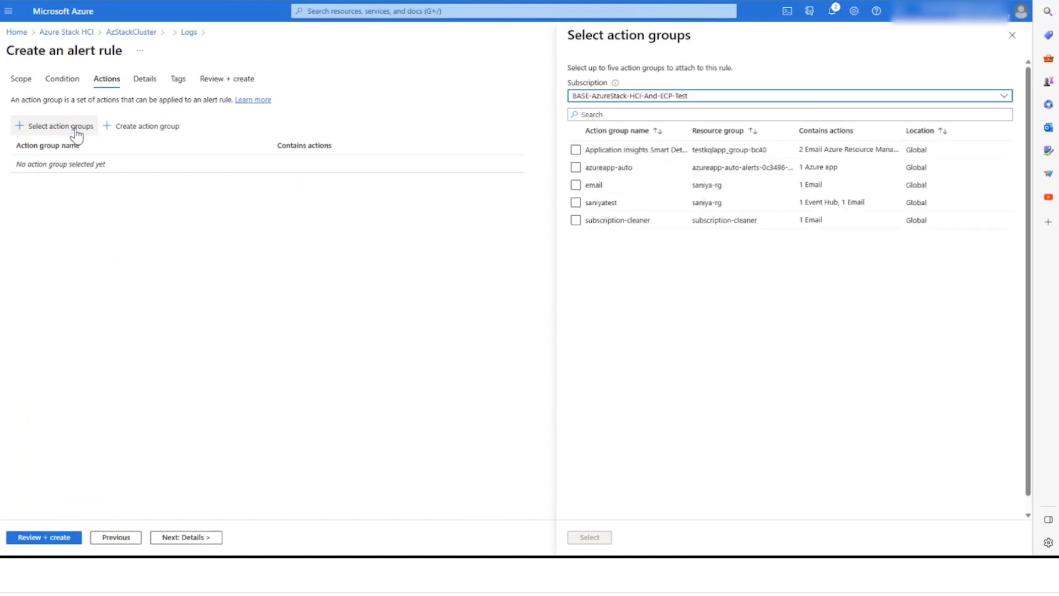
left_click(575, 185)
left_click(575, 186)
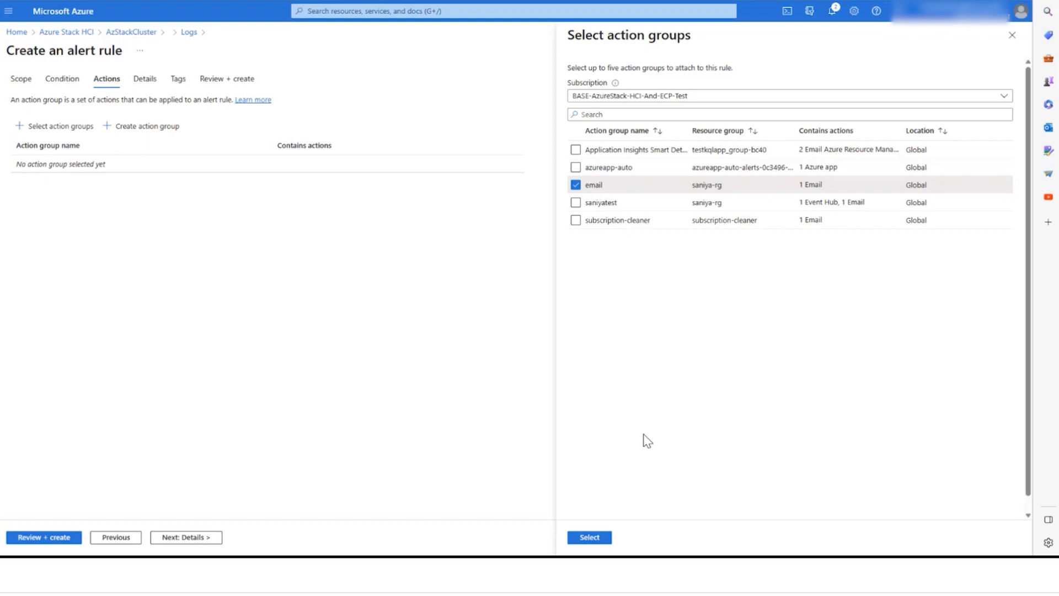
left_click(589, 537)
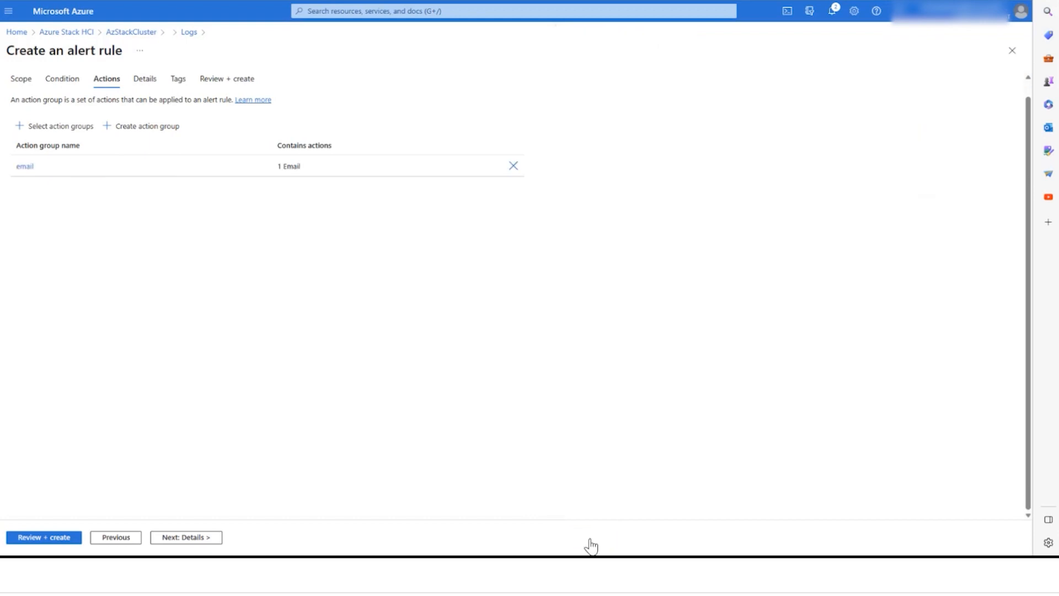
Step: Name the alert rule memoryusagedemo and describe it as "Alerts for memory usage threshold"
left_click(188, 537)
left_click(204, 262)
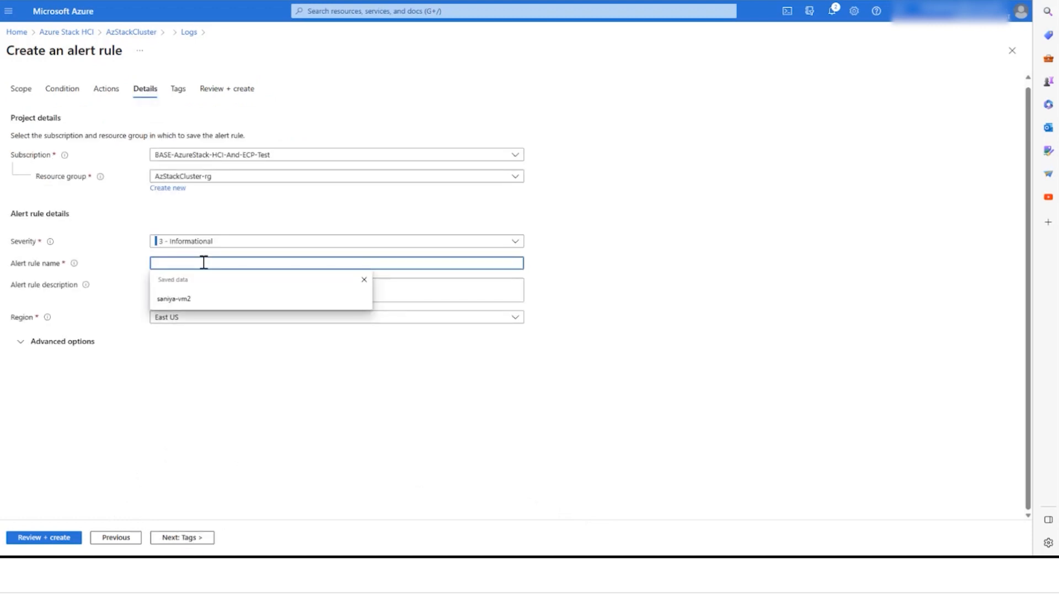
type("memoryu")
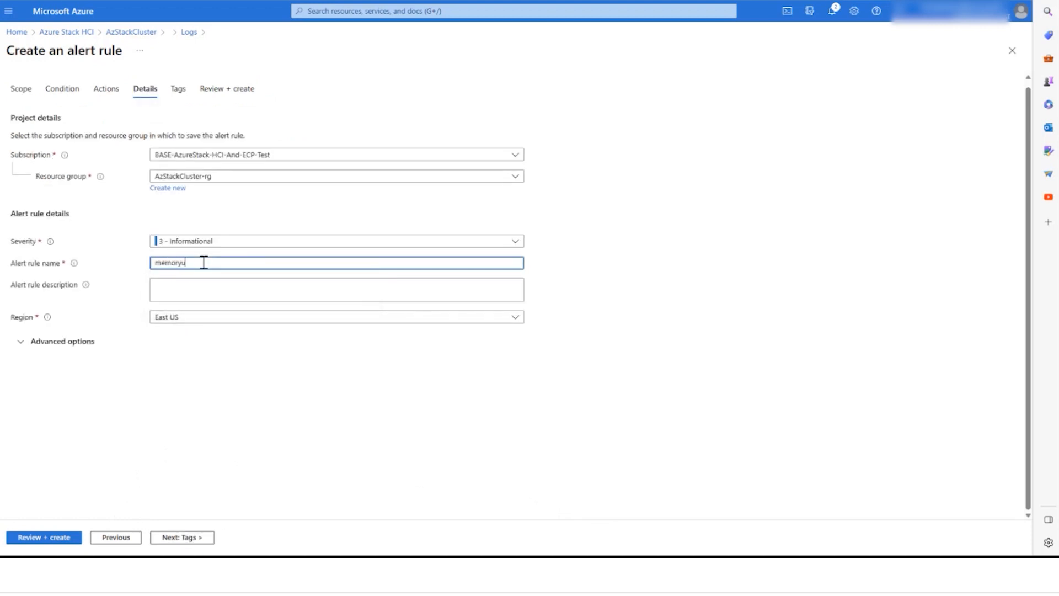
type("sagedemo")
left_click(222, 292)
type("Alerts for memory usage threshold")
Step: Review and create the alert rule, then open the list of alert rules in Monitor
left_click(187, 538)
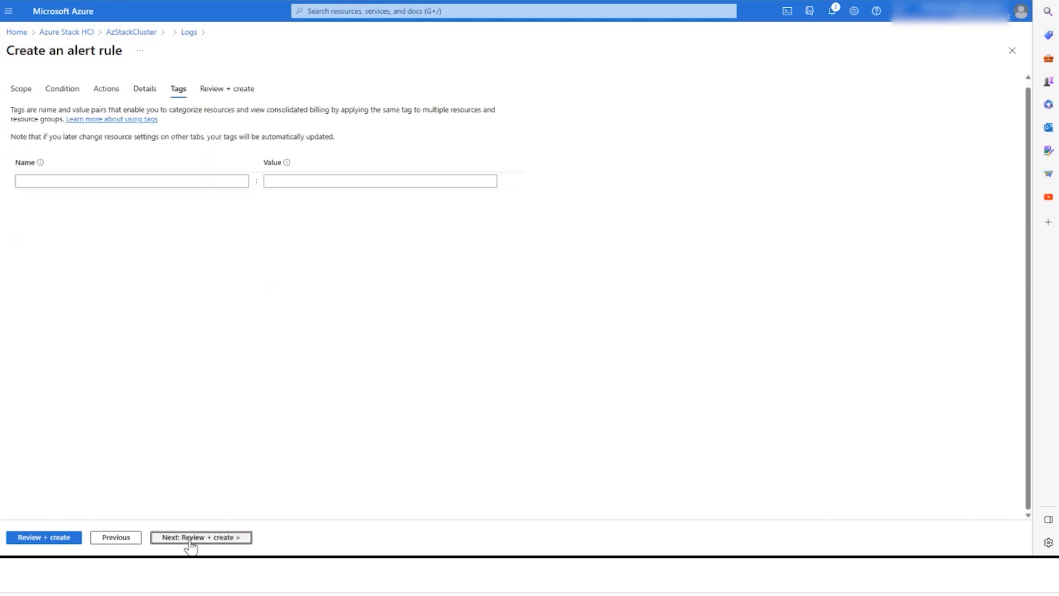
left_click(189, 539)
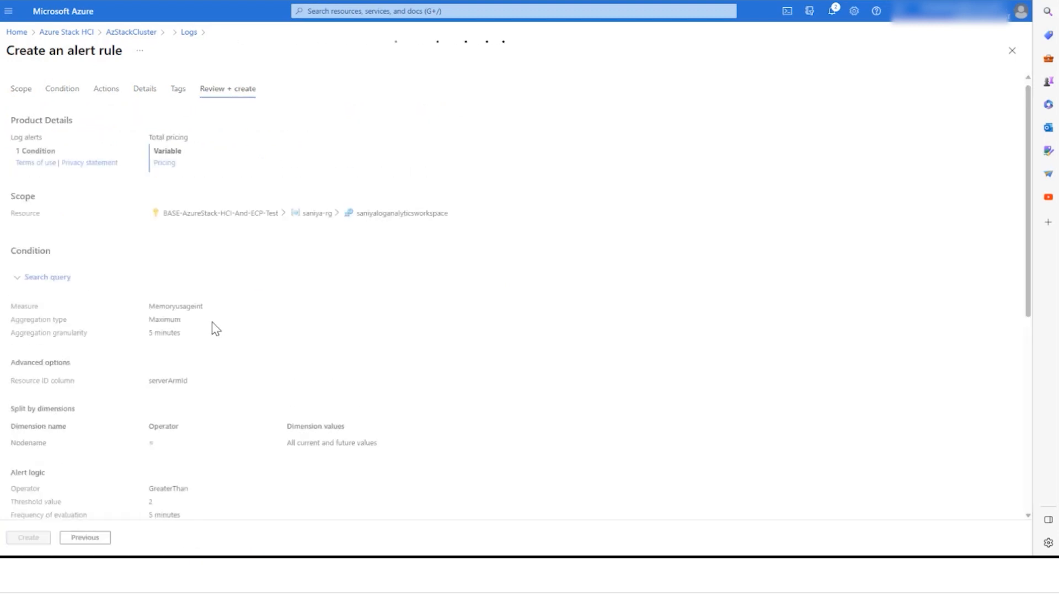
scroll(231, 352, "down", 7)
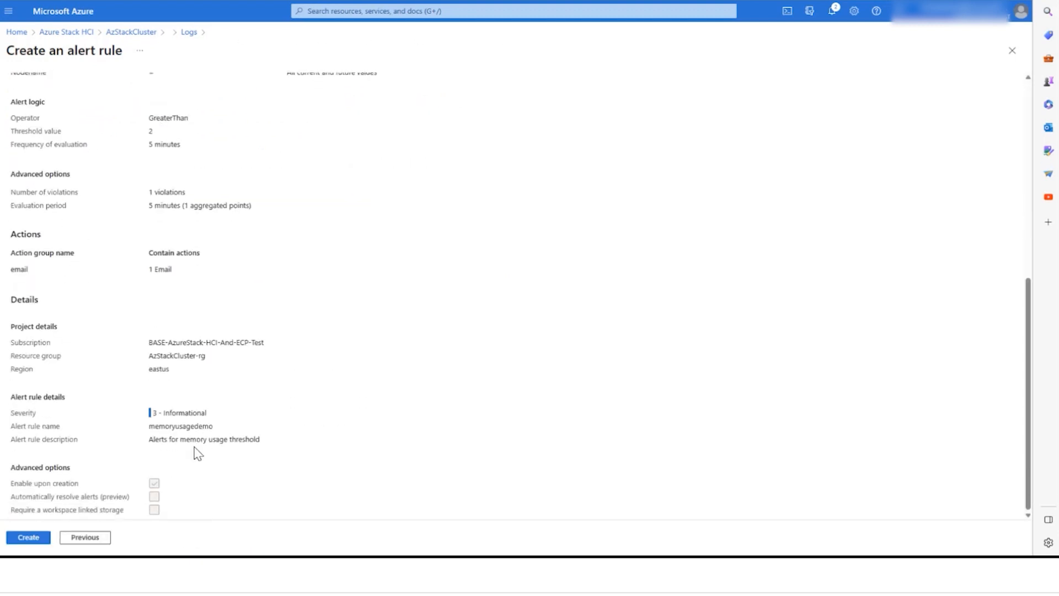
left_click(28, 538)
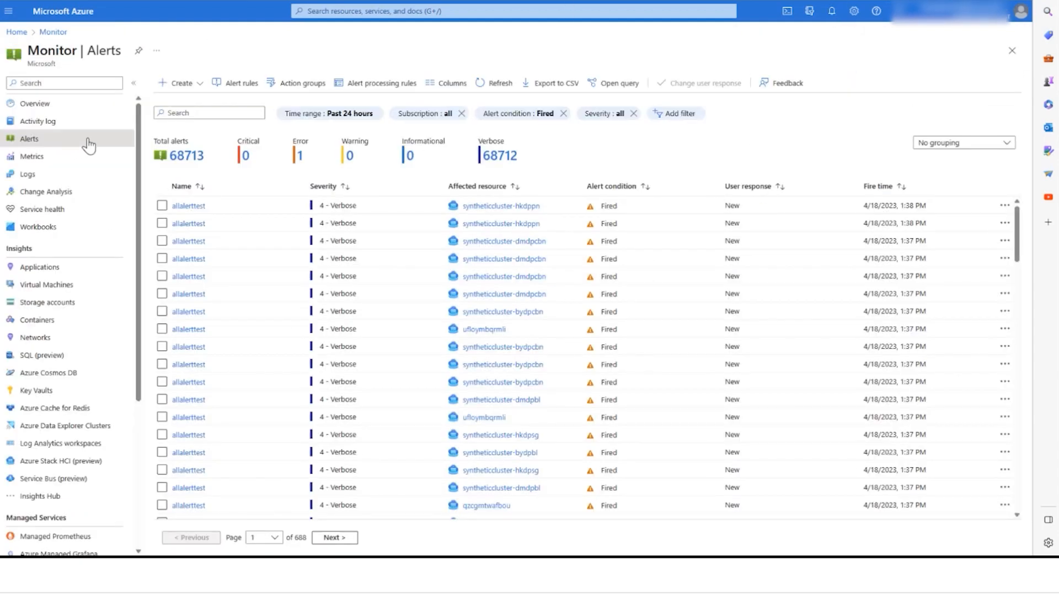
left_click(243, 83)
scroll(67, 479, "down", 2)
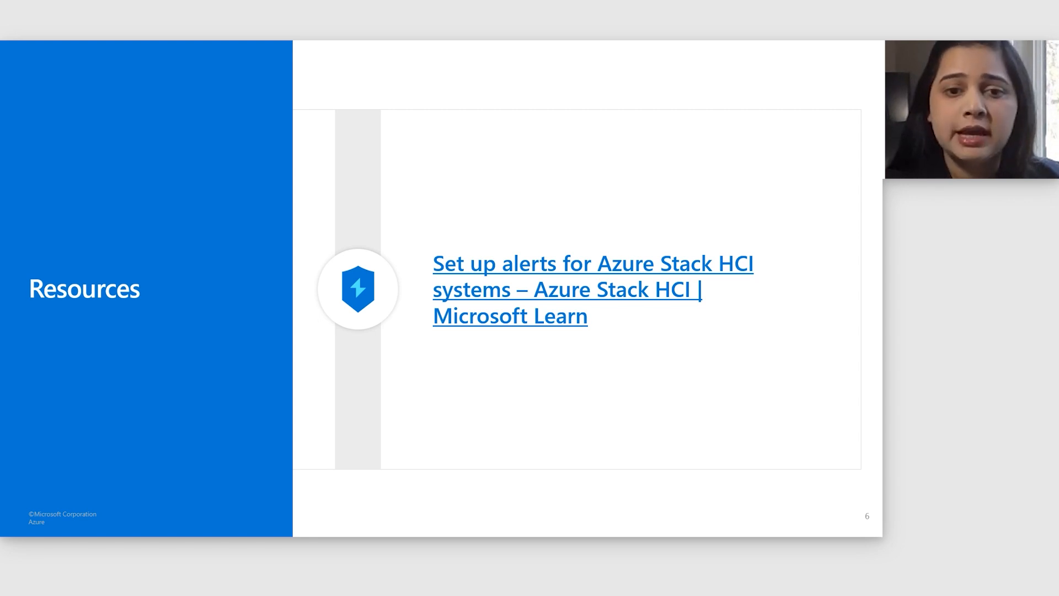
key("Right")
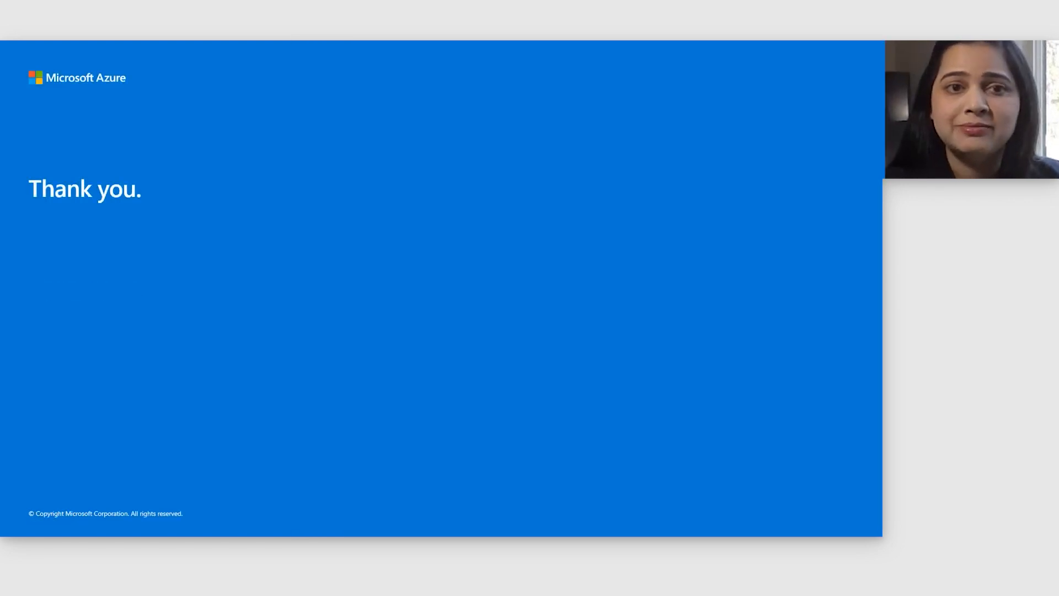